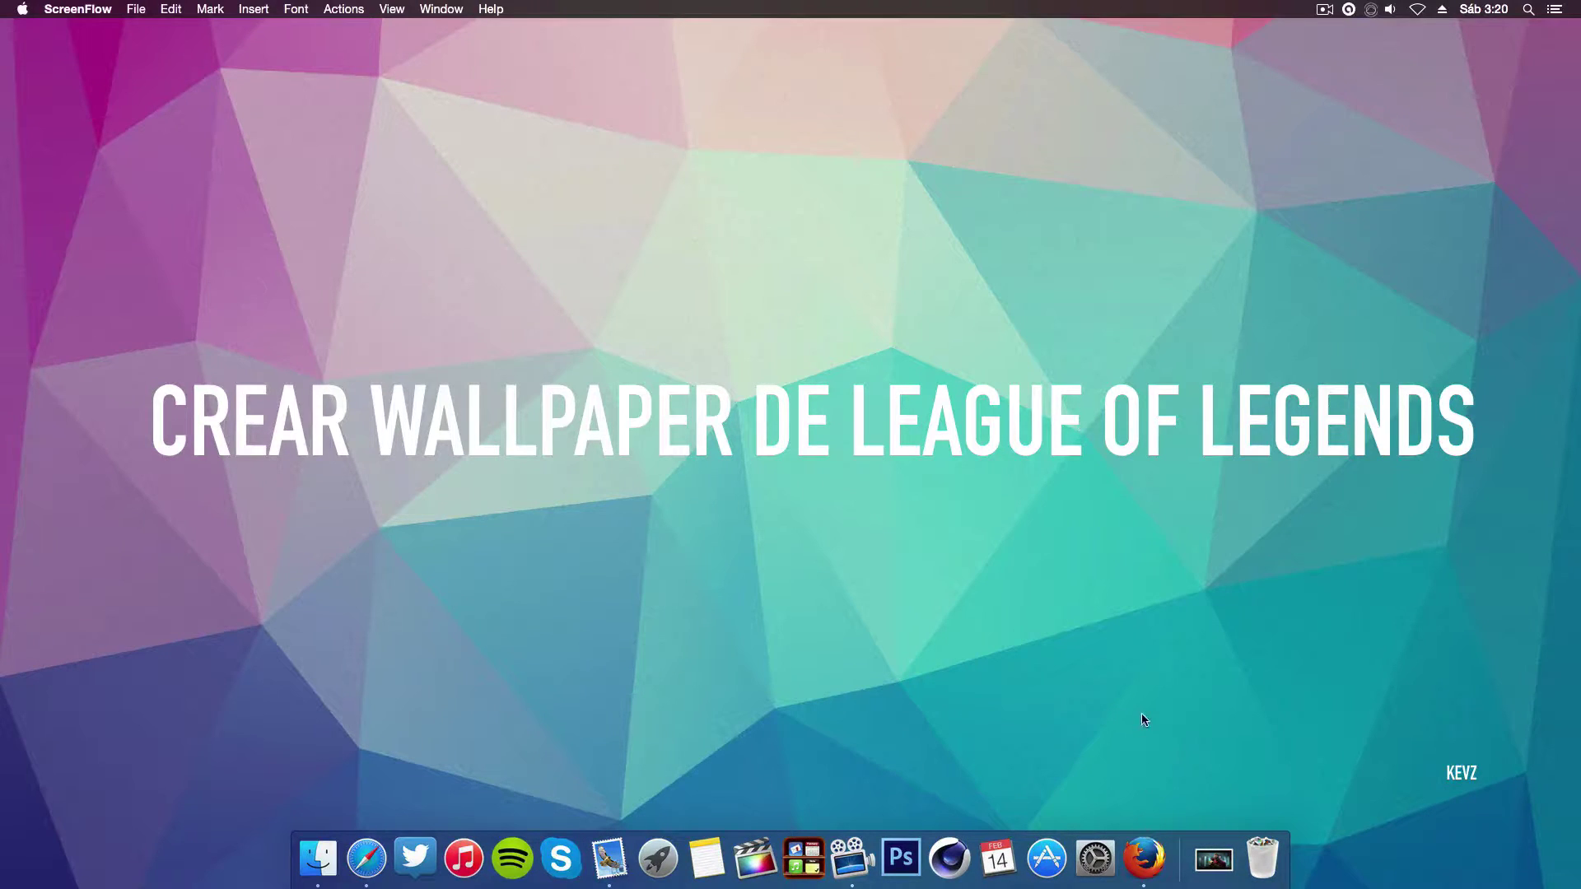
click(1144, 859)
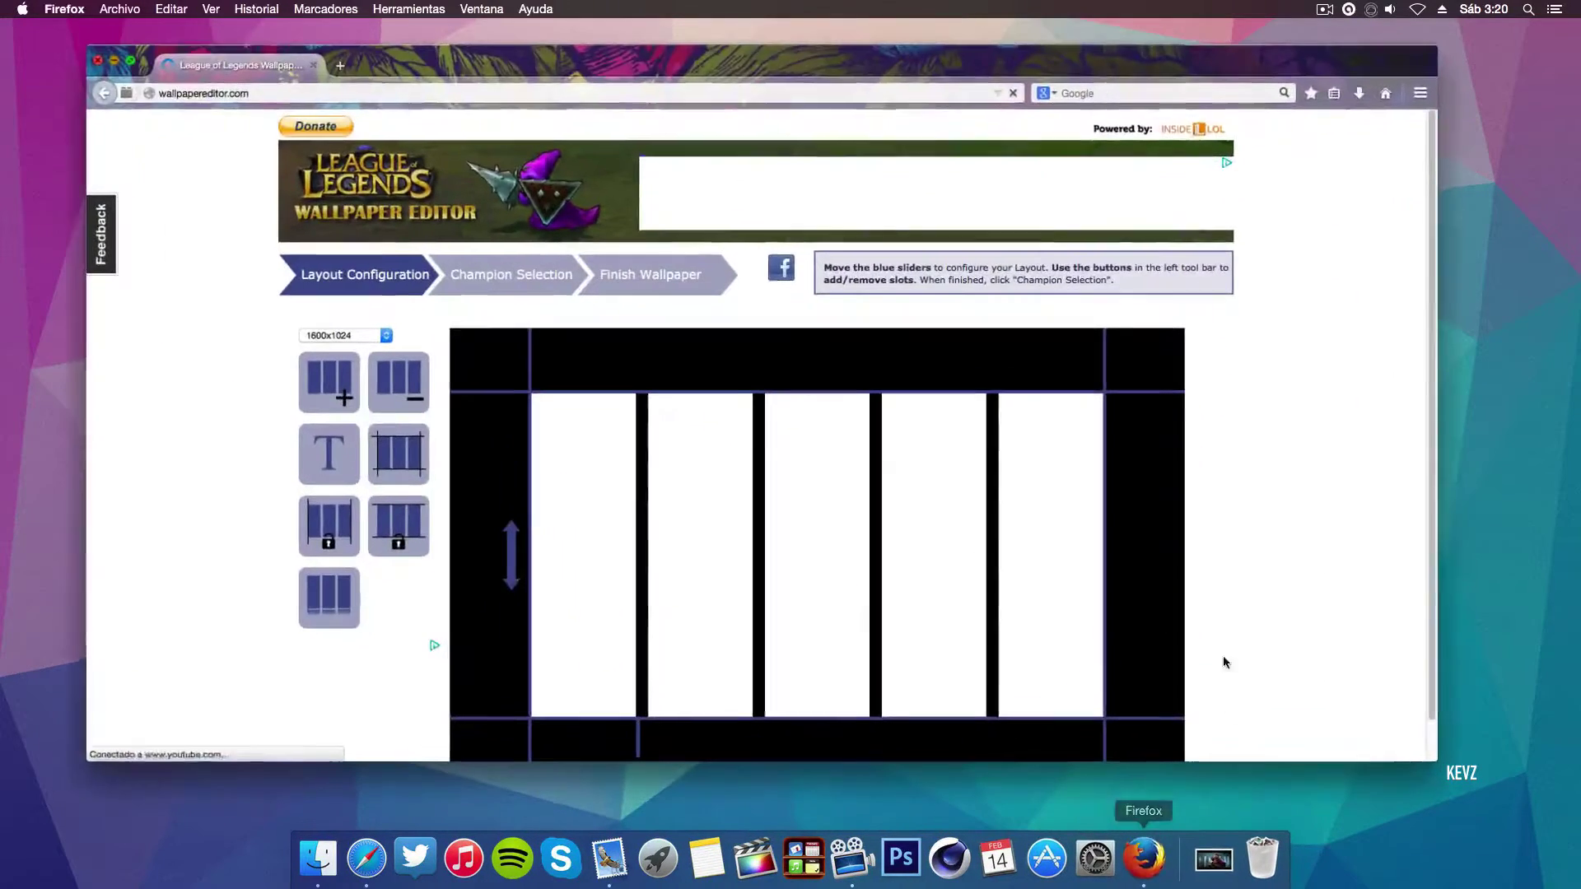
click(356, 93)
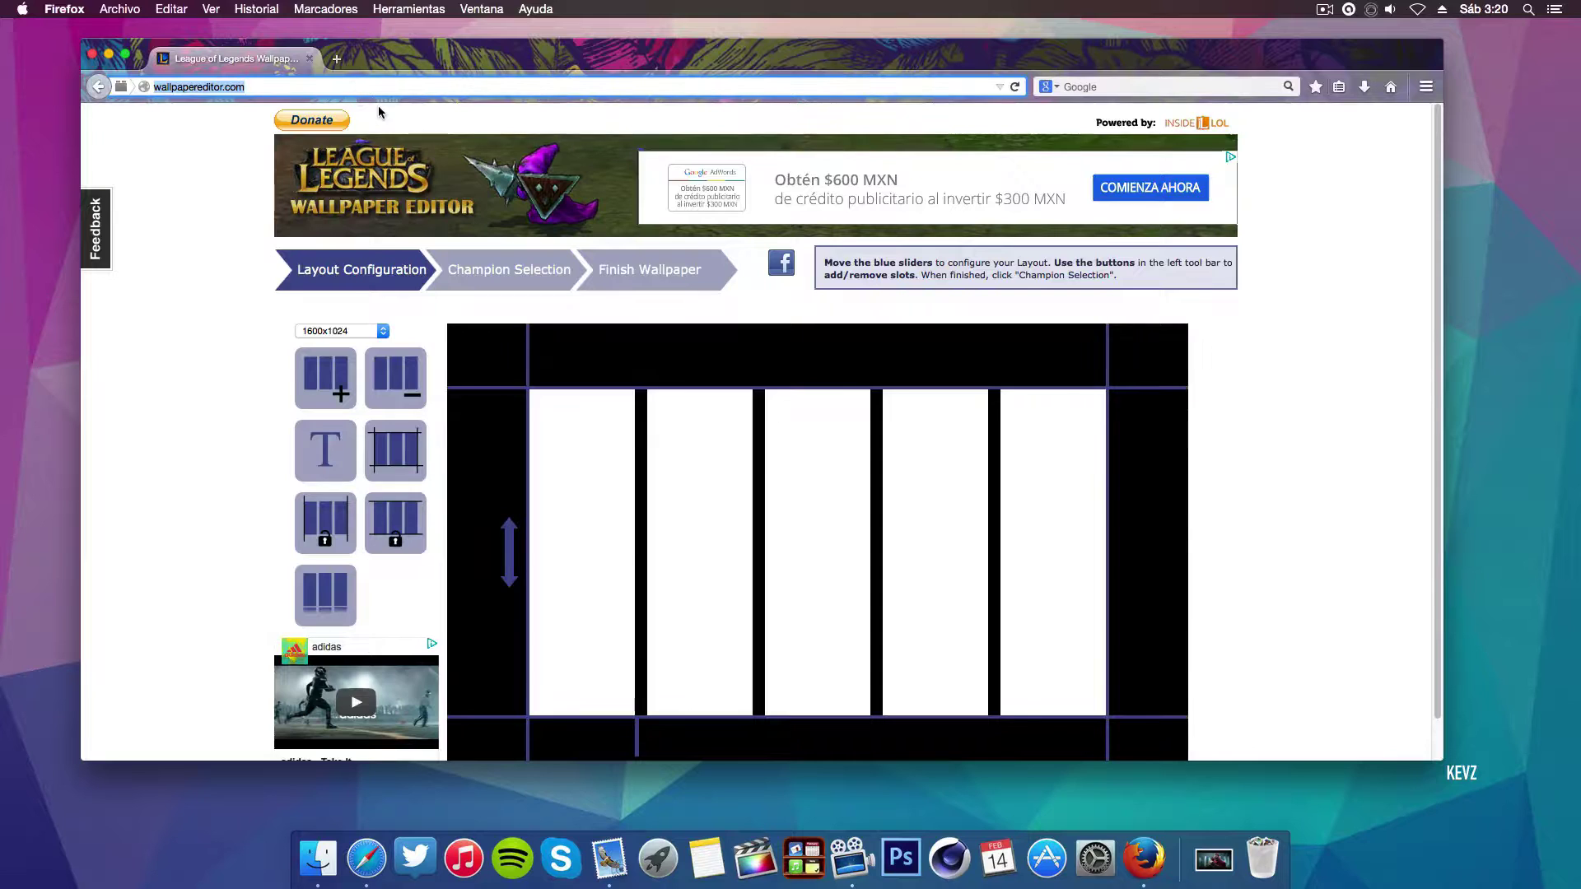
click(225, 247)
scroll(678, 423, down, 2)
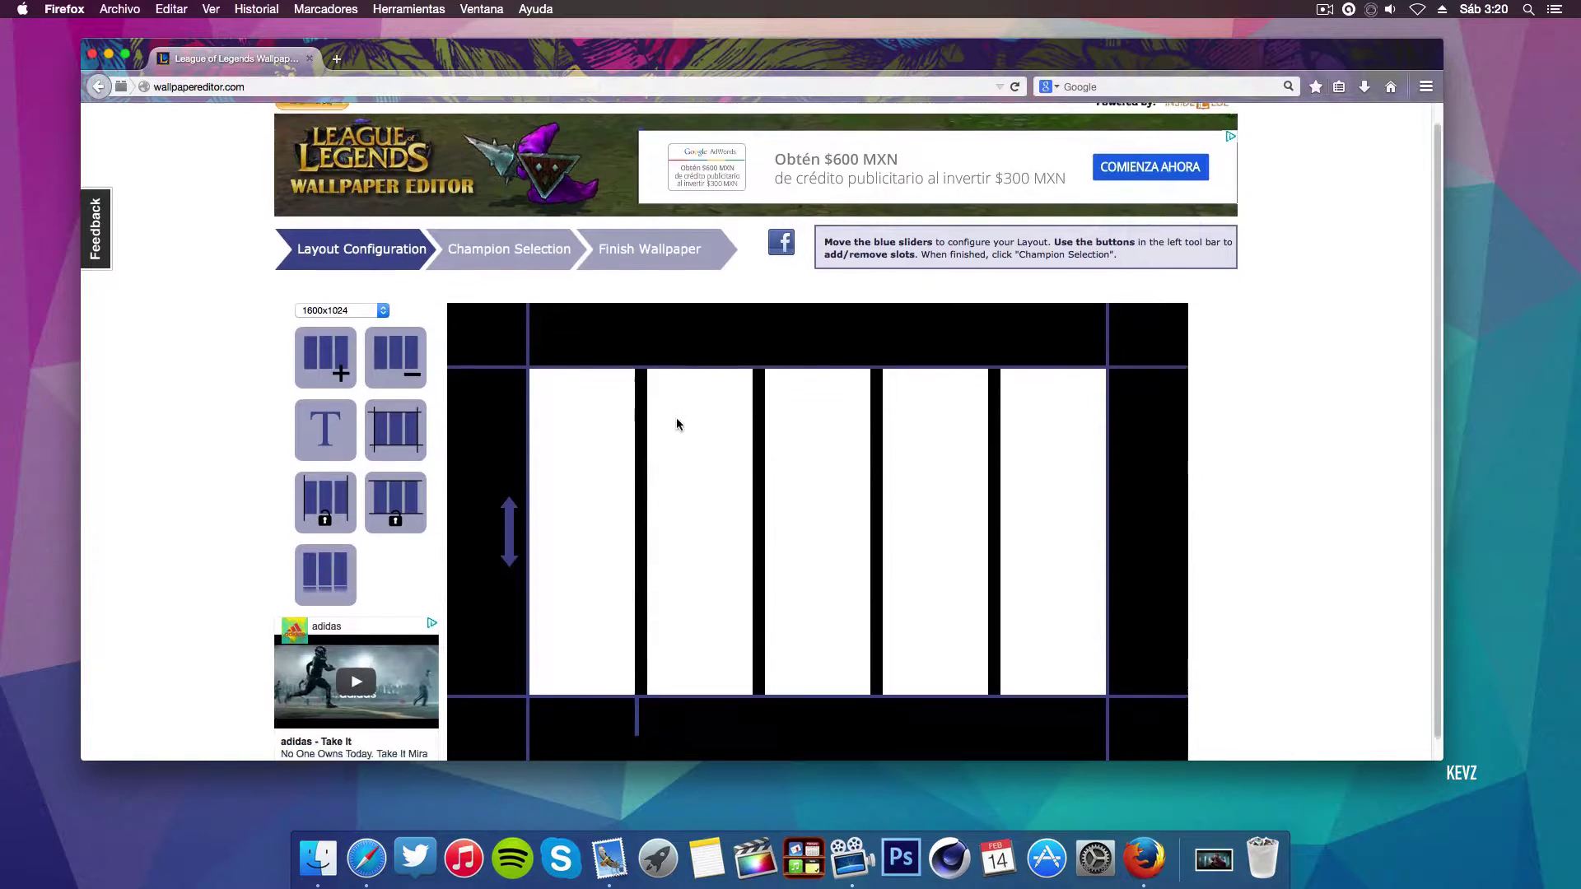
scroll(380, 341, up, 1)
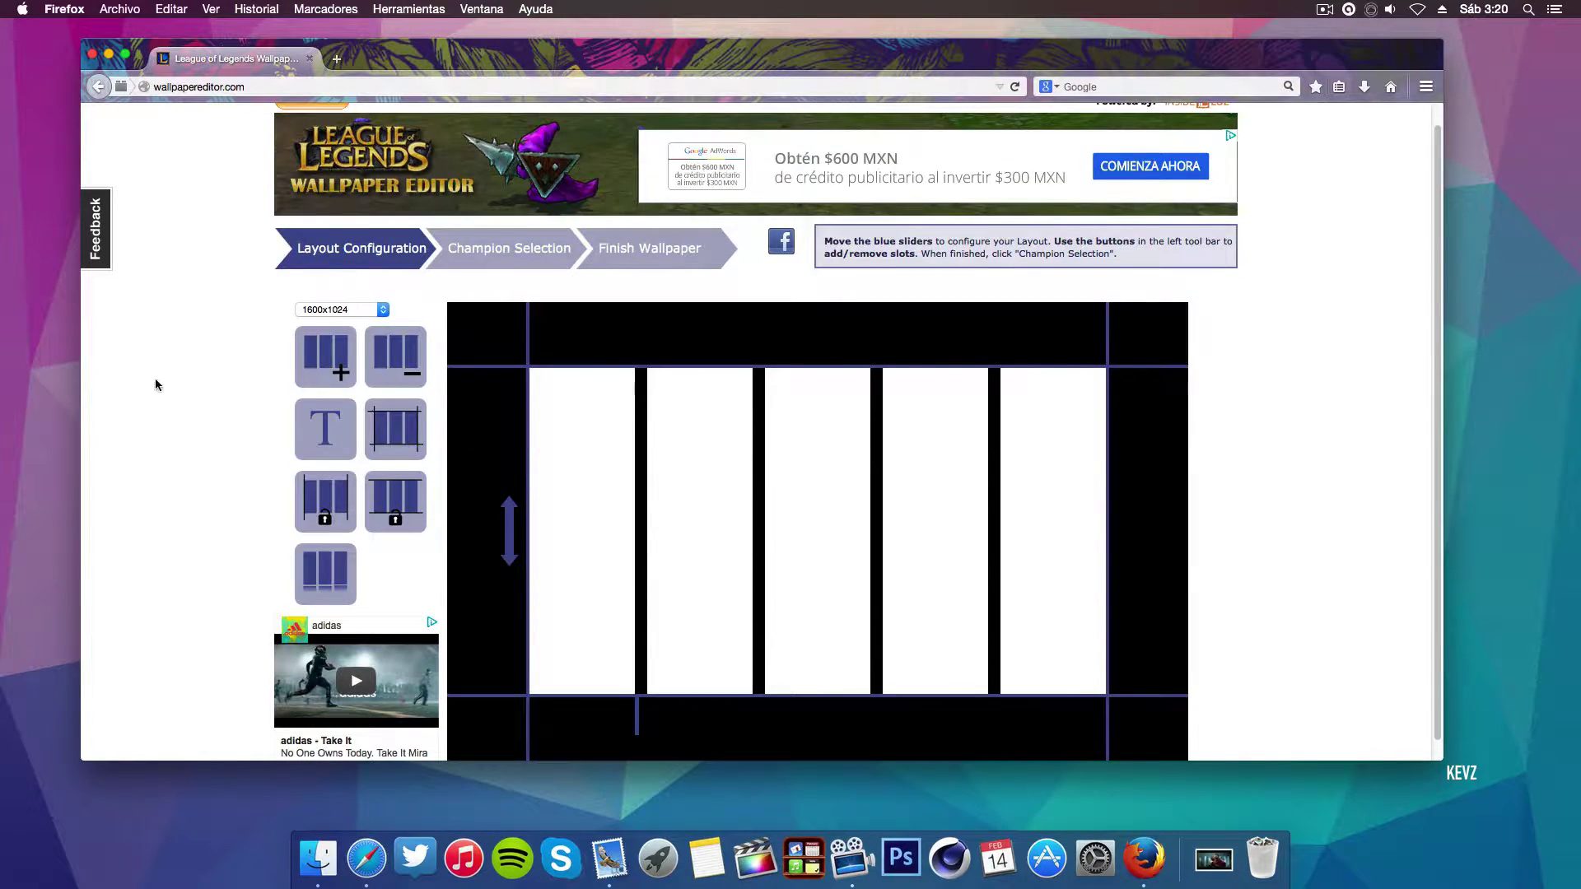
scroll(209, 329, down, 1)
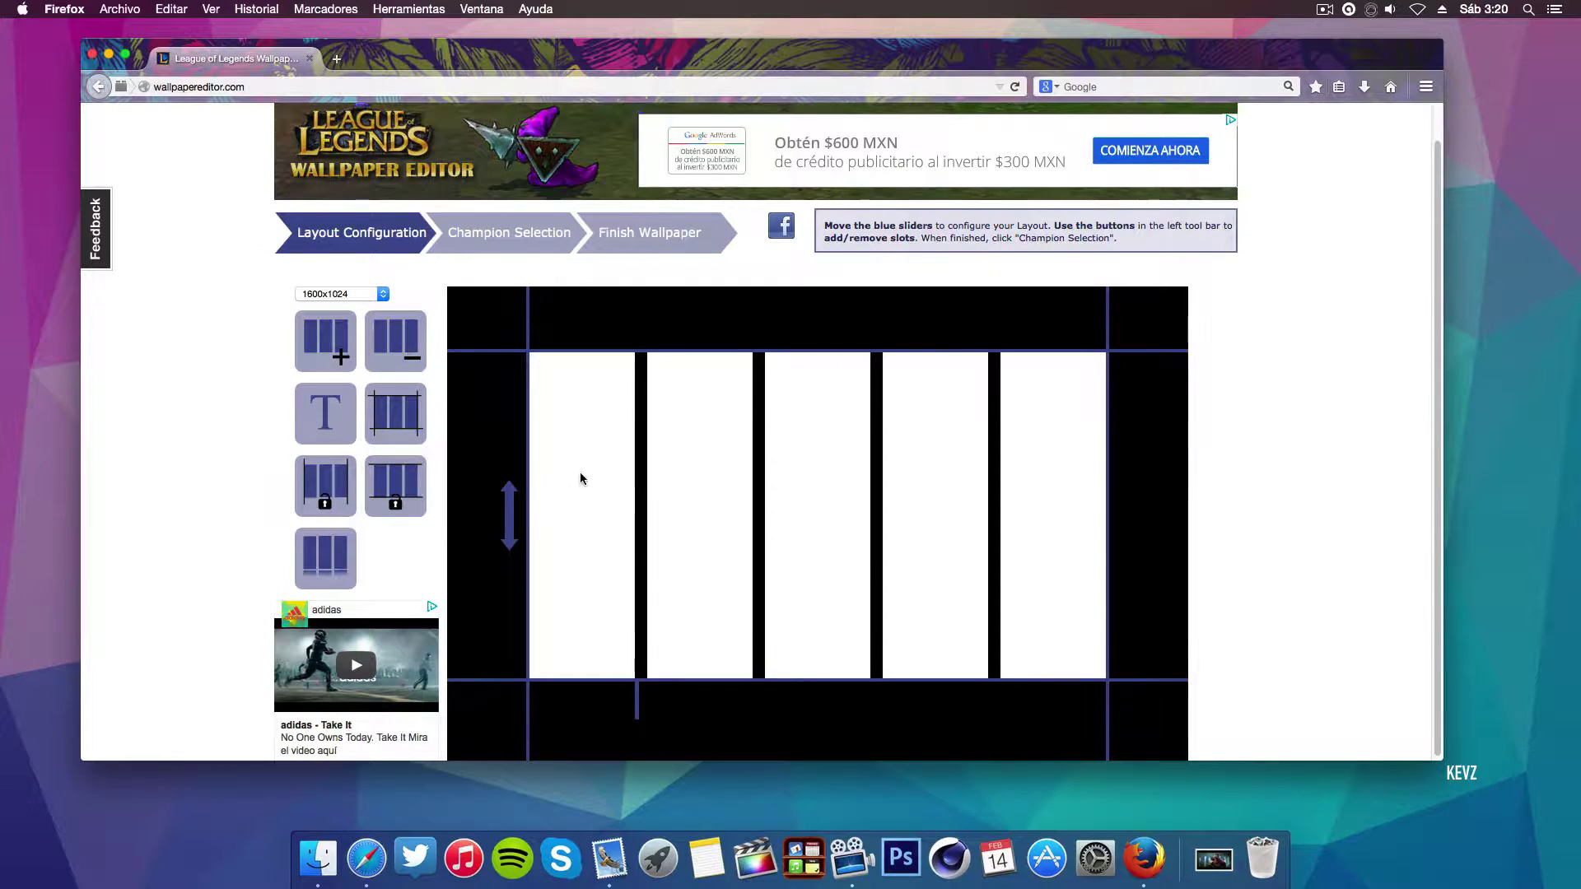
scroll(234, 355, up, 1)
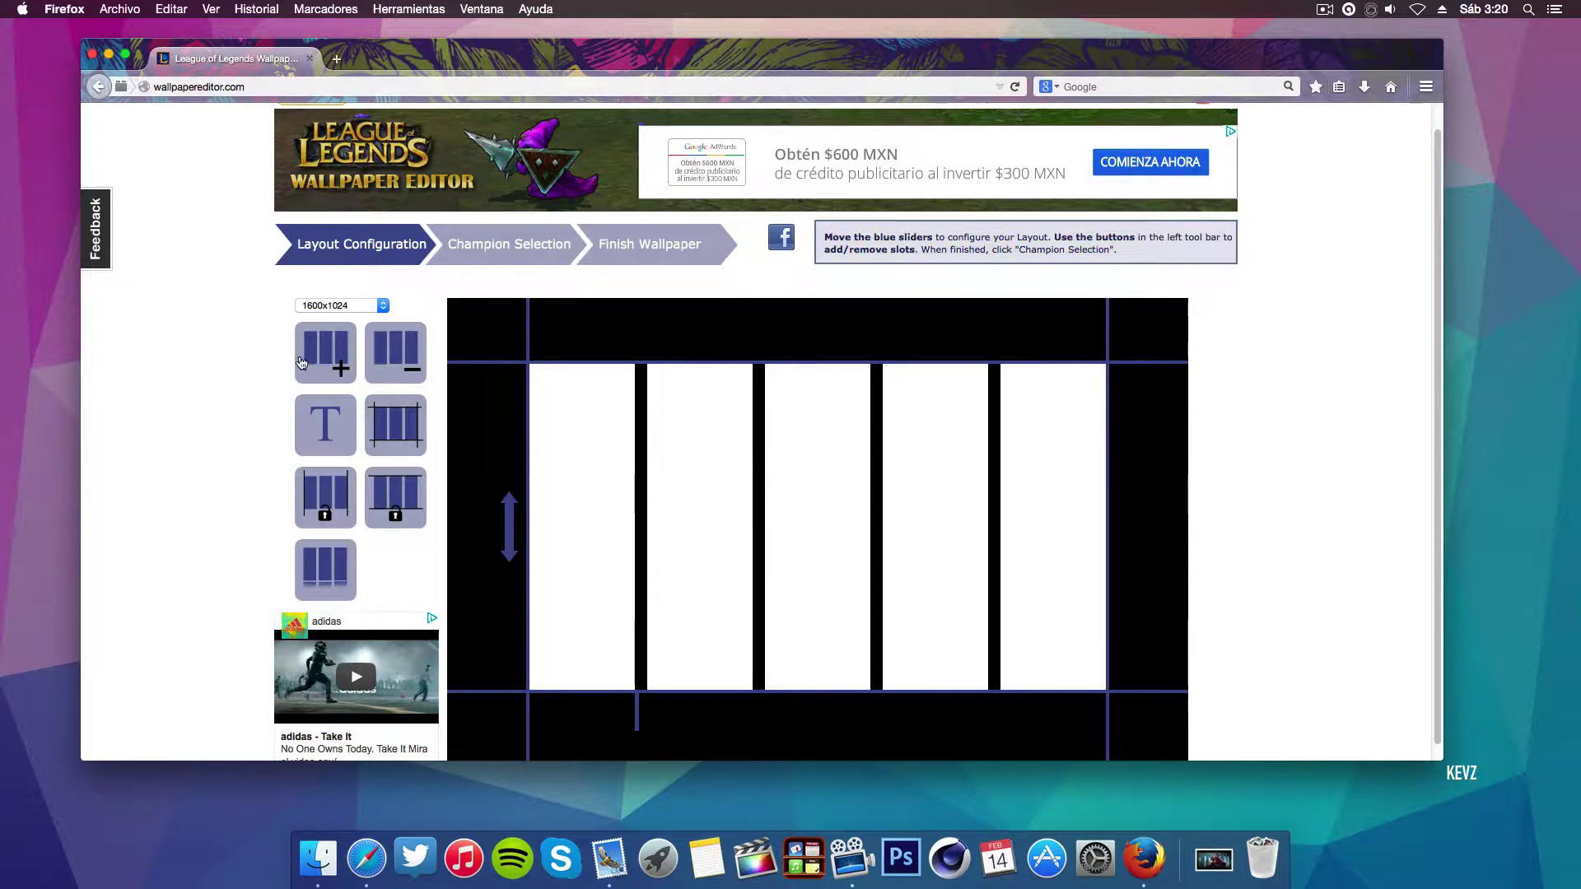
- Cut the layout down to four slots and add a 'Double click to edit' text label
click(410, 364)
click(349, 330)
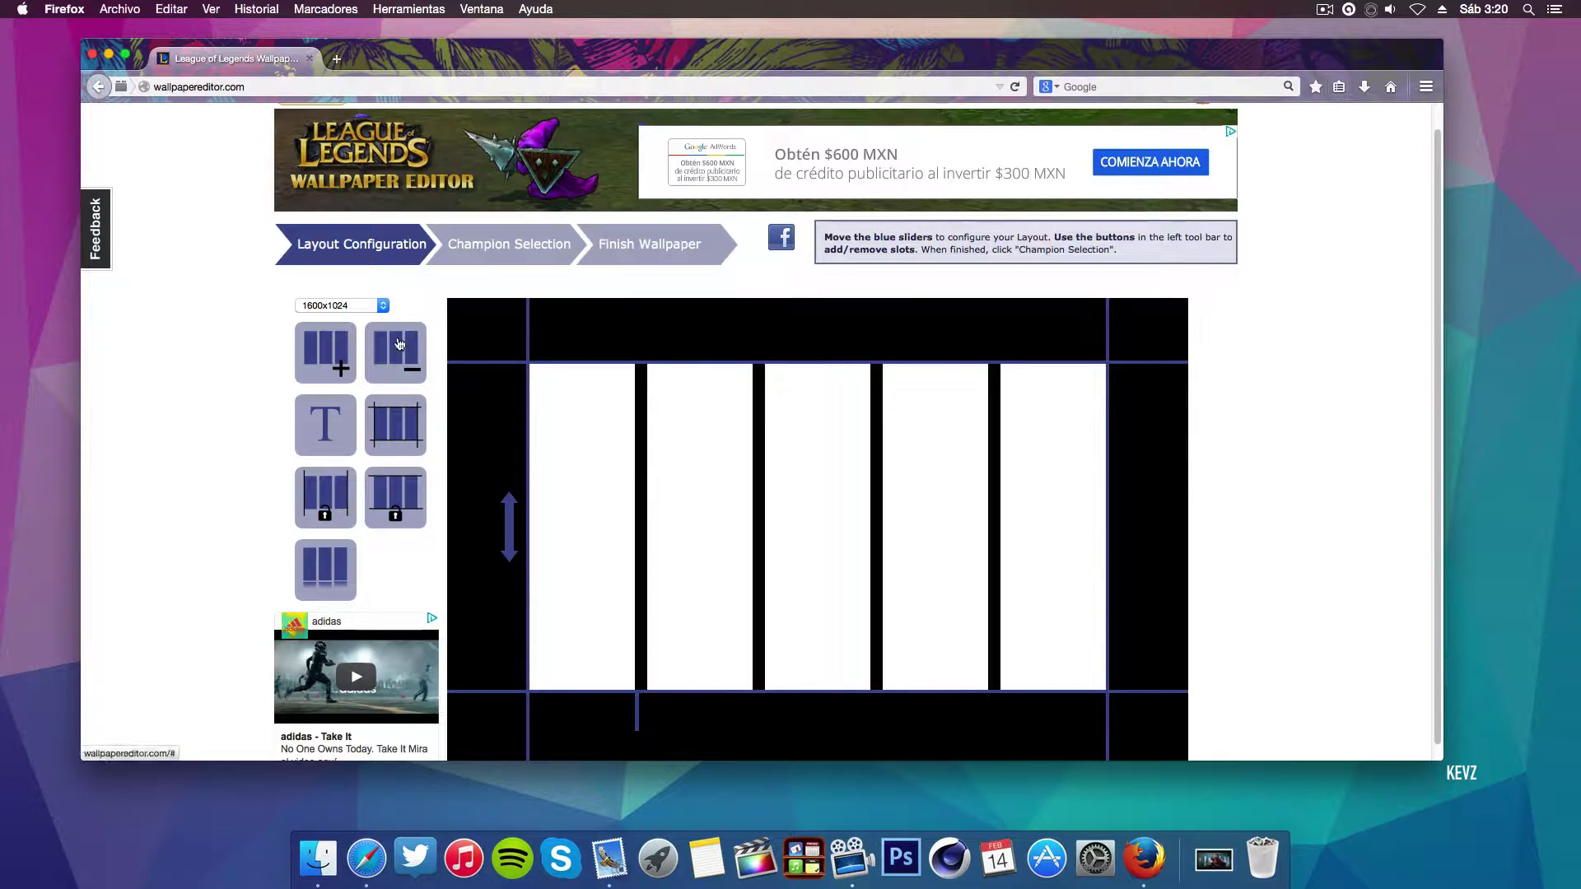
click(400, 363)
click(342, 424)
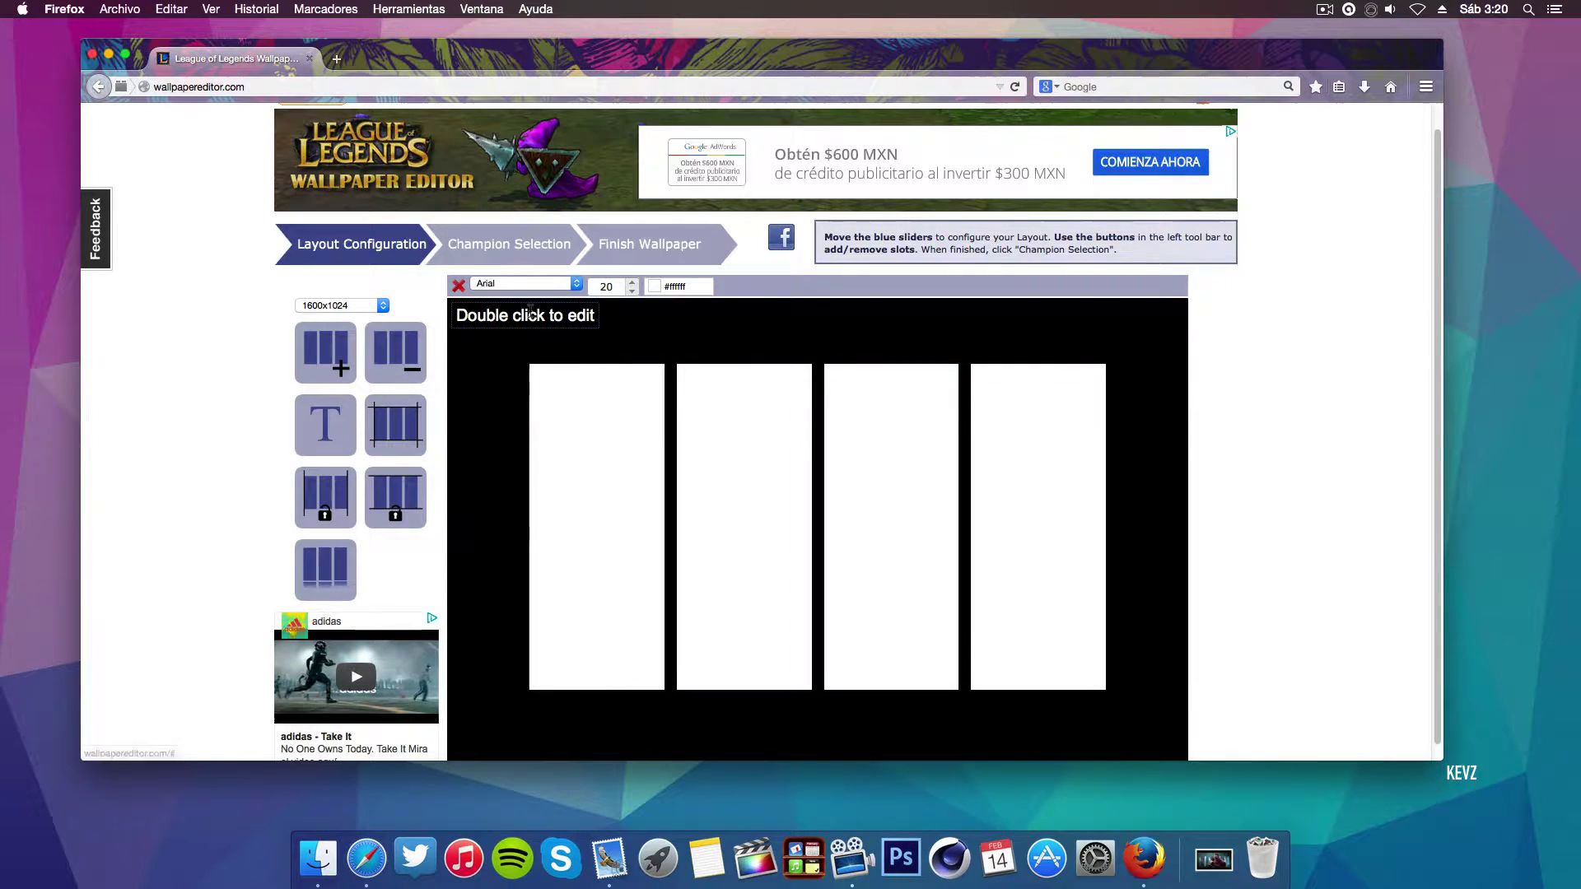
double_click(490, 315)
click(470, 412)
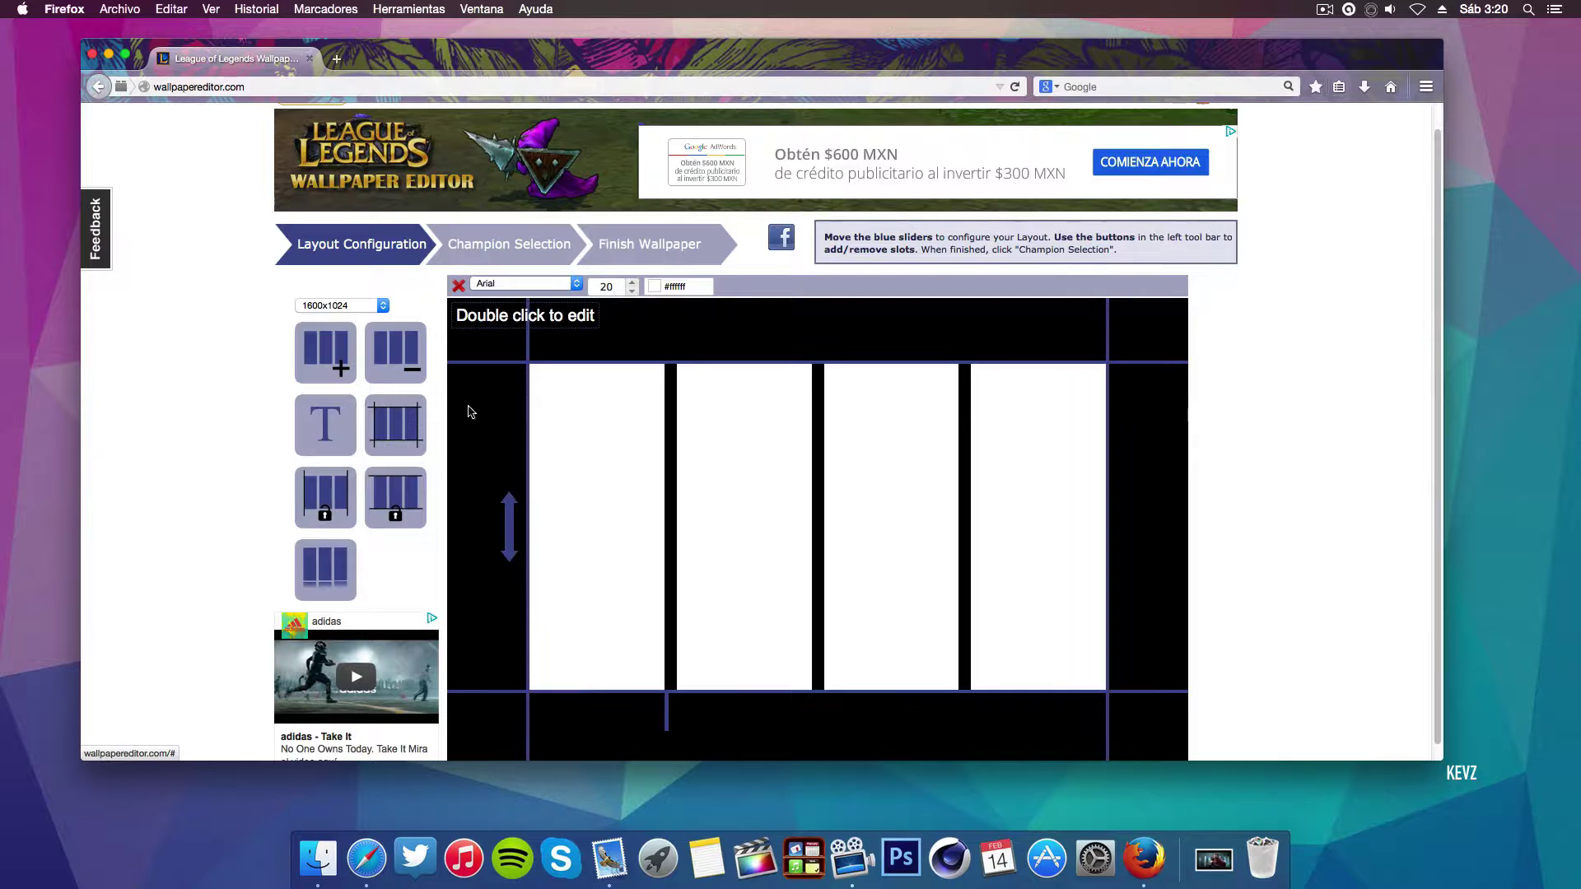
- Move the slot row with the vertical slider, restore four slots, and toggle the bottom-left button
mouse_move(506, 523)
mouse_down()
mouse_move(510, 453)
mouse_move(509, 524)
mouse_up()
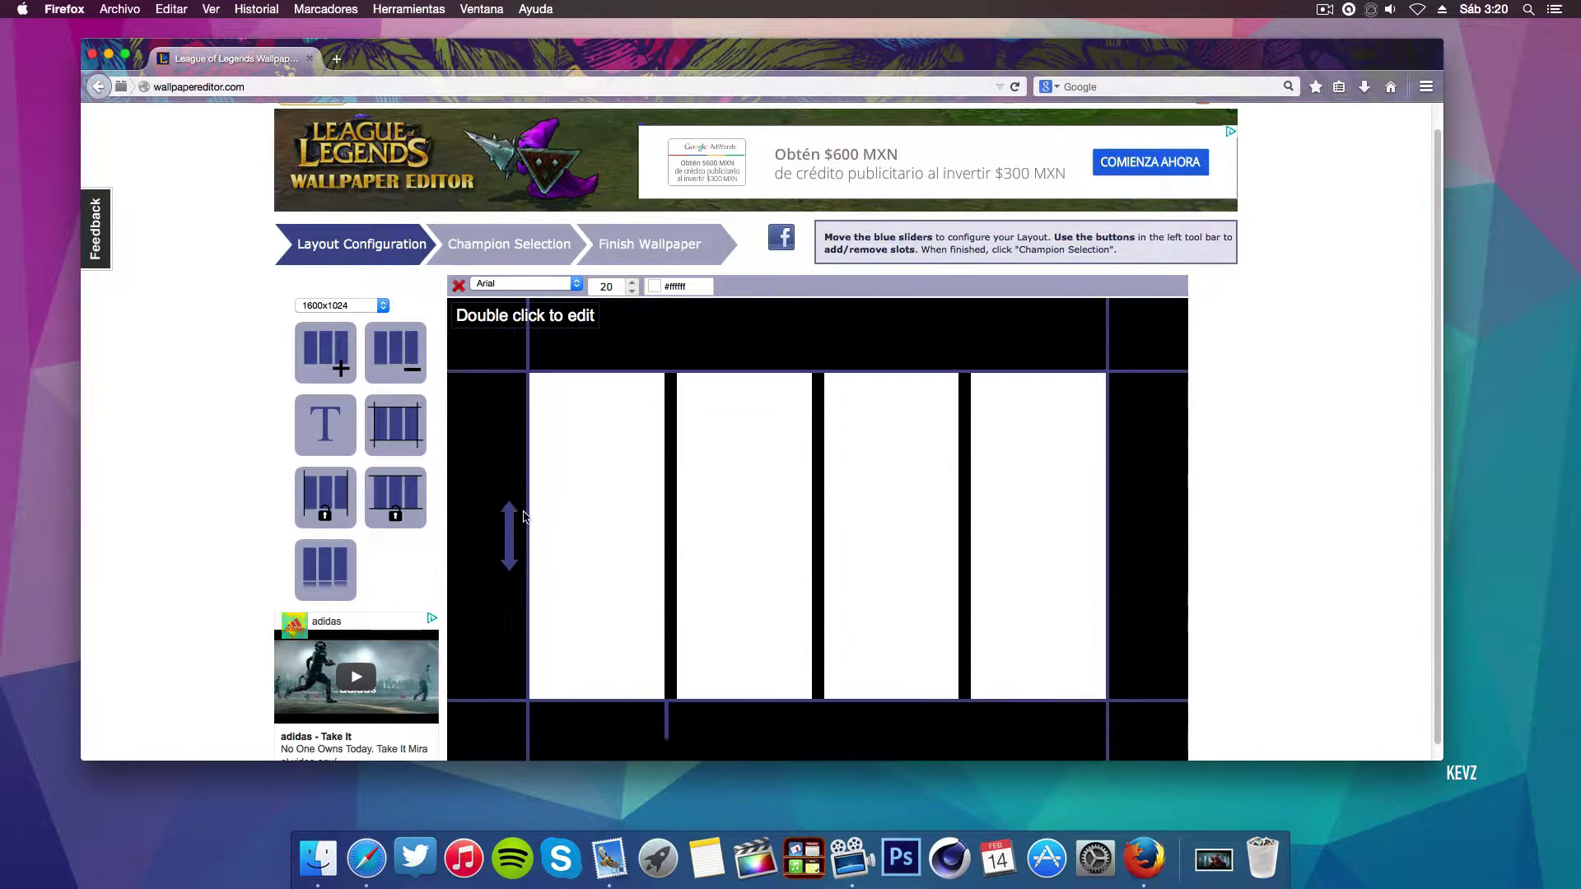
click(414, 373)
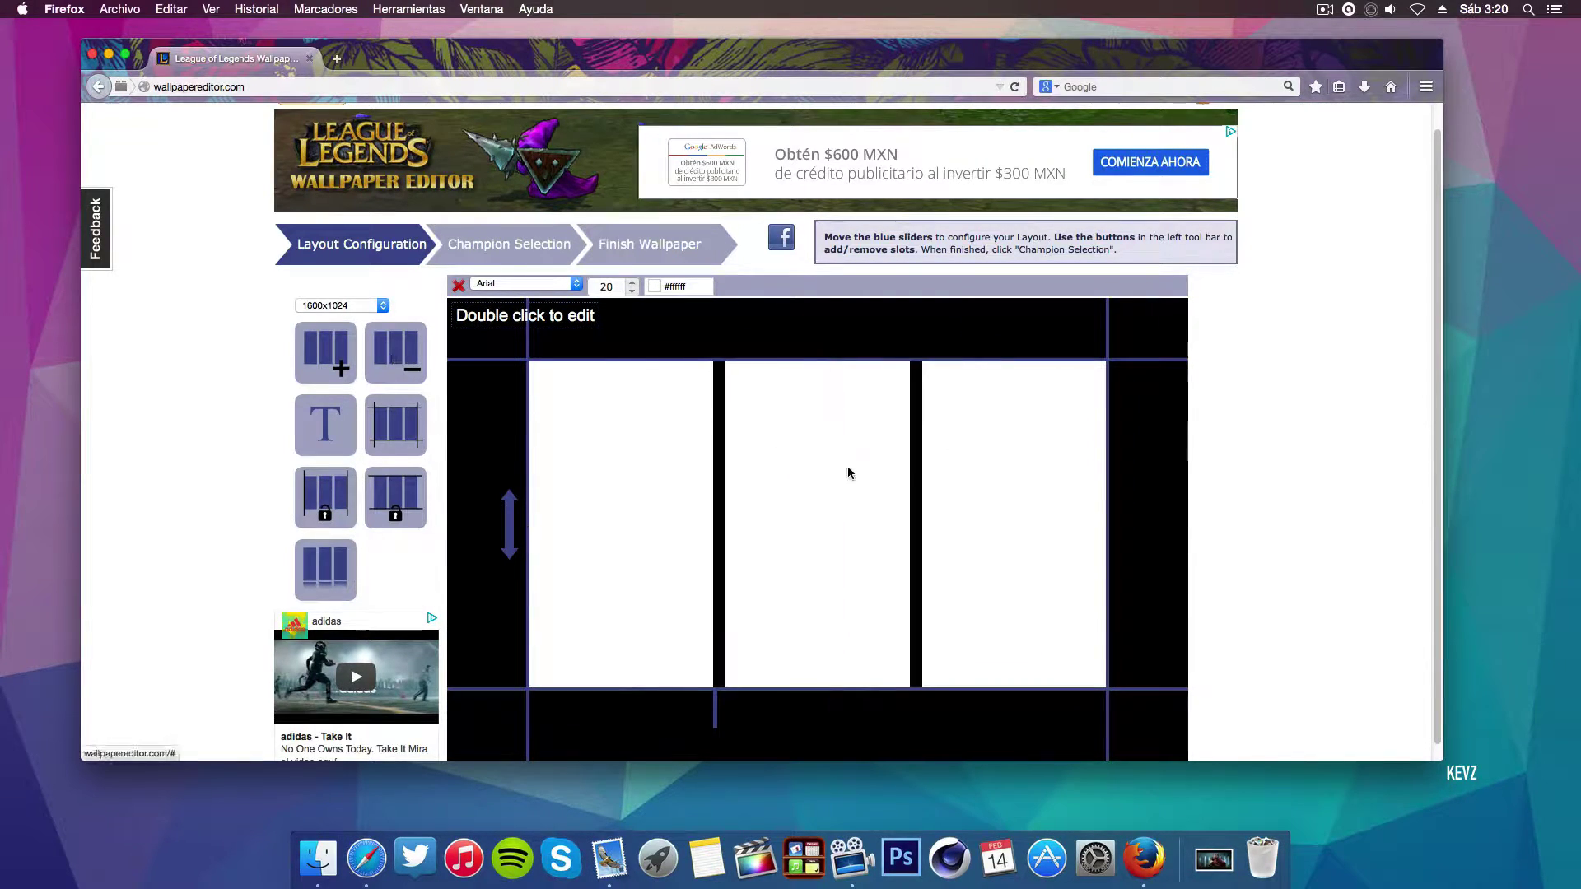
click(407, 372)
click(328, 363)
click(328, 362)
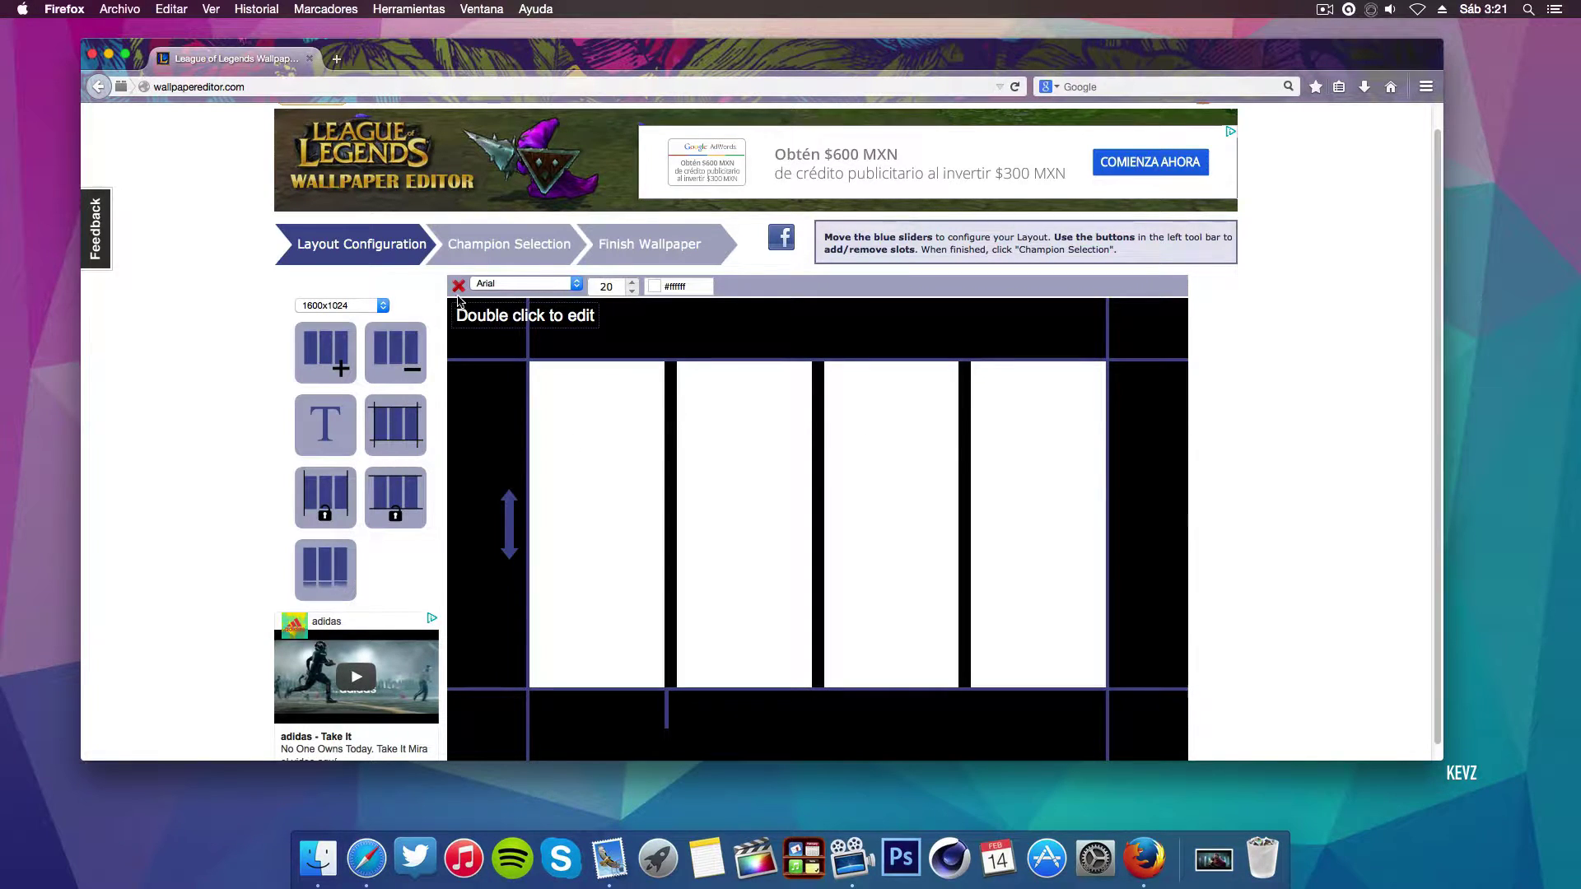
scroll(169, 375, down, 1)
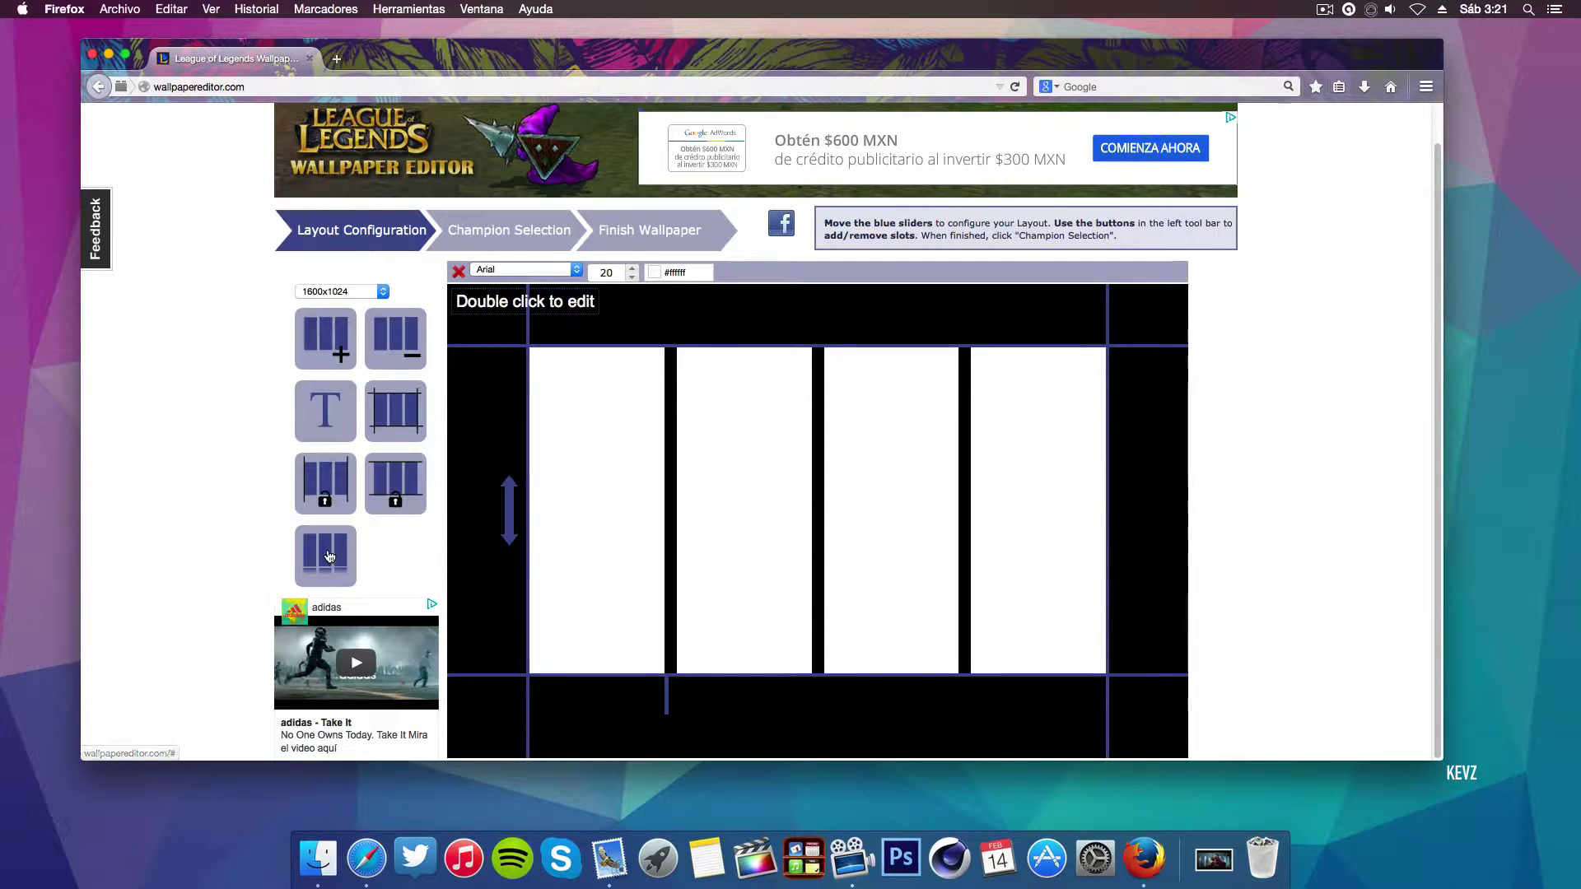
click(326, 559)
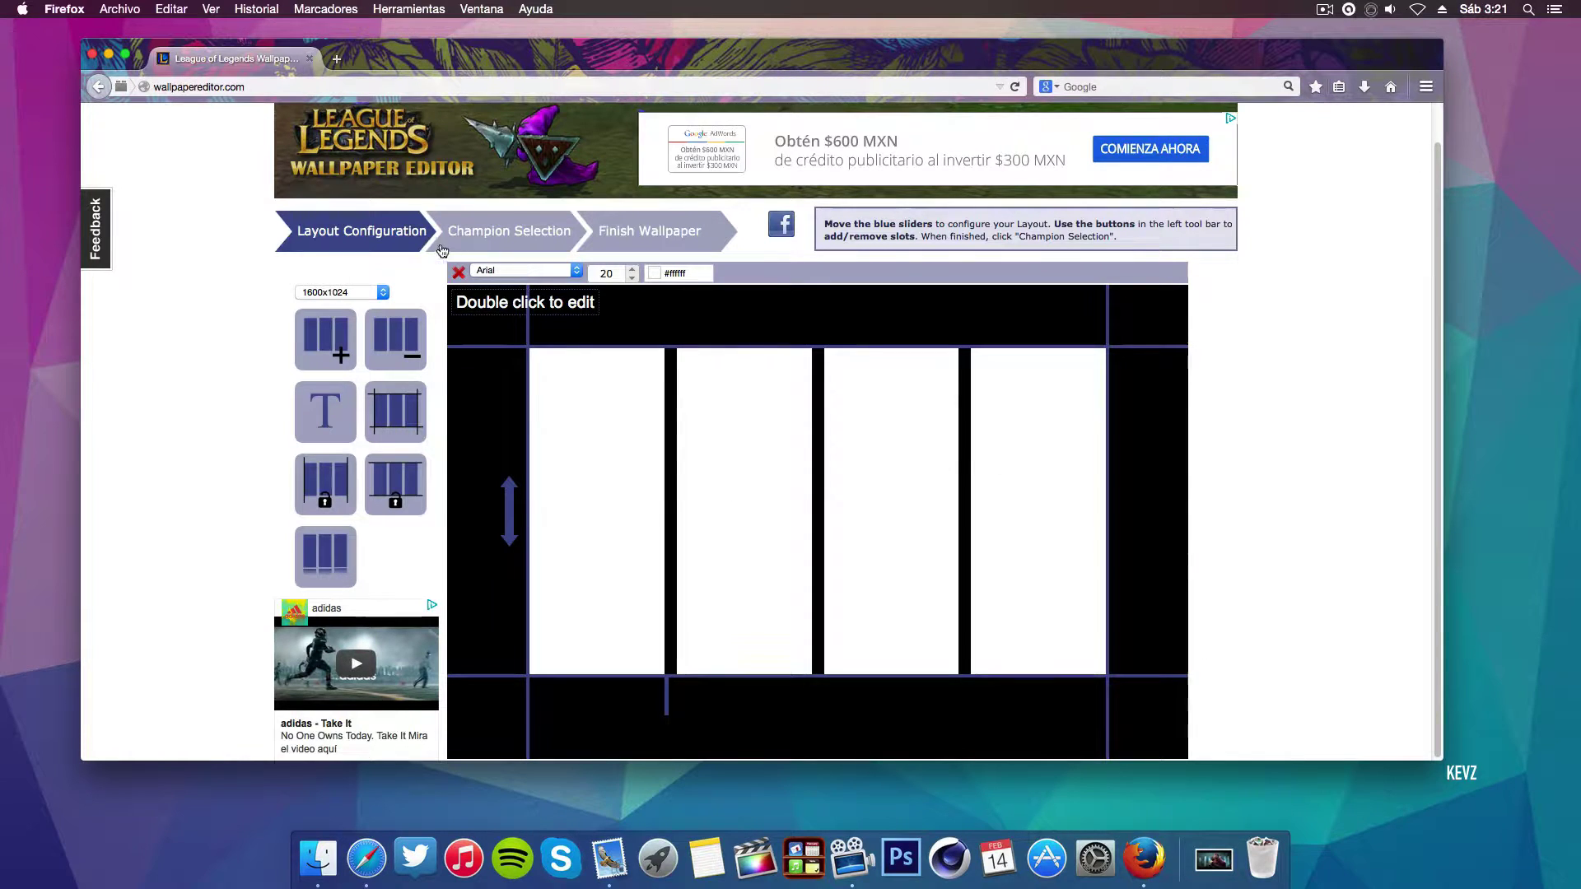
- In Champion Selection, search for Rumble and list his skin artwork
click(493, 239)
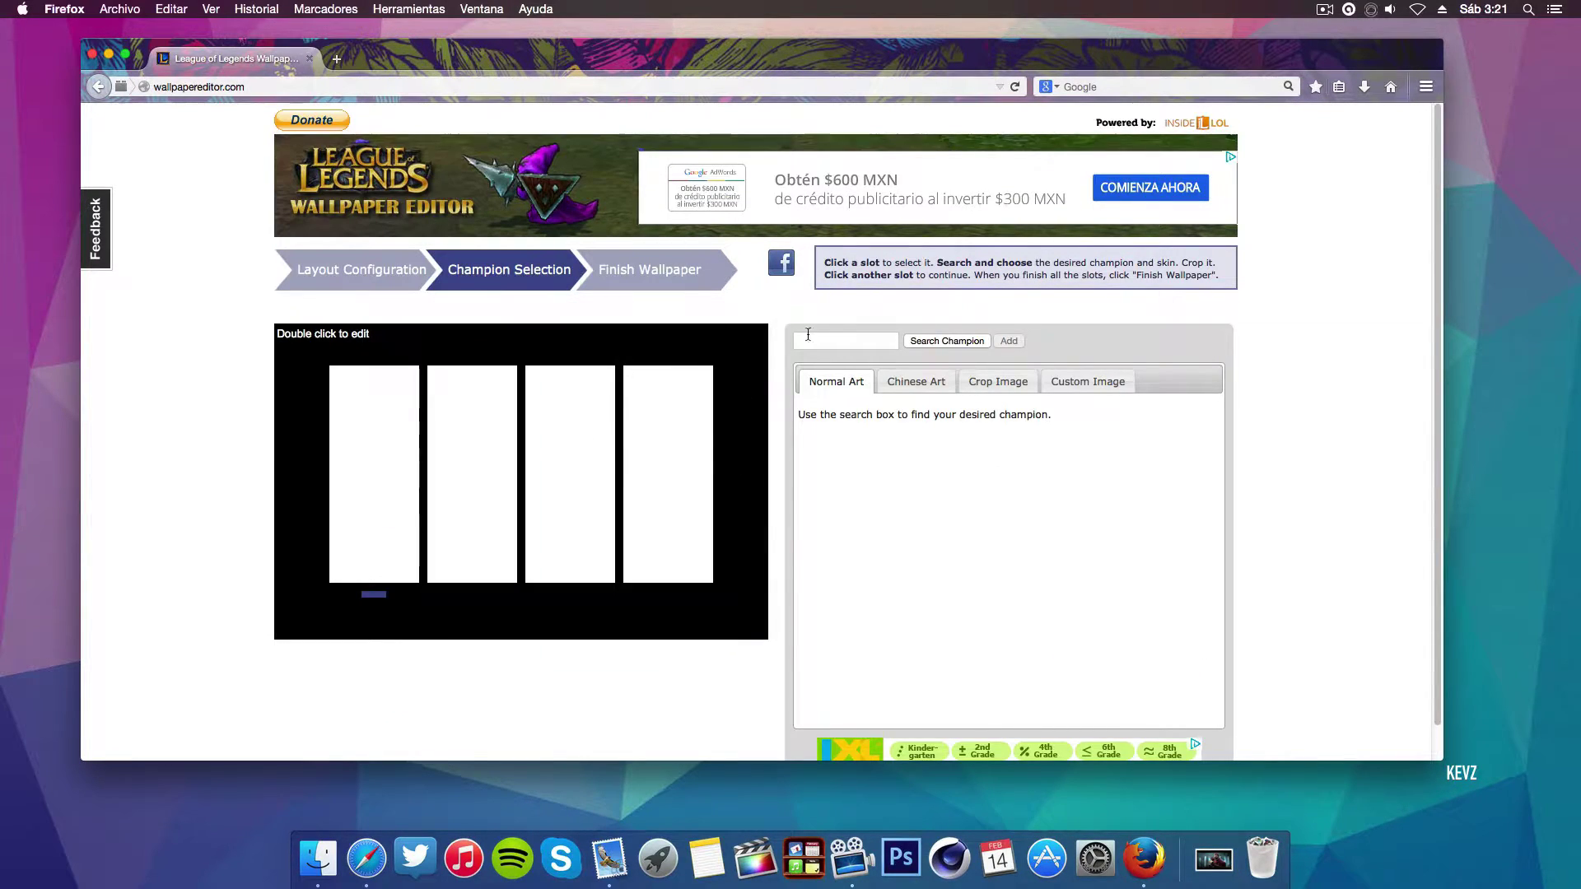
click(855, 334)
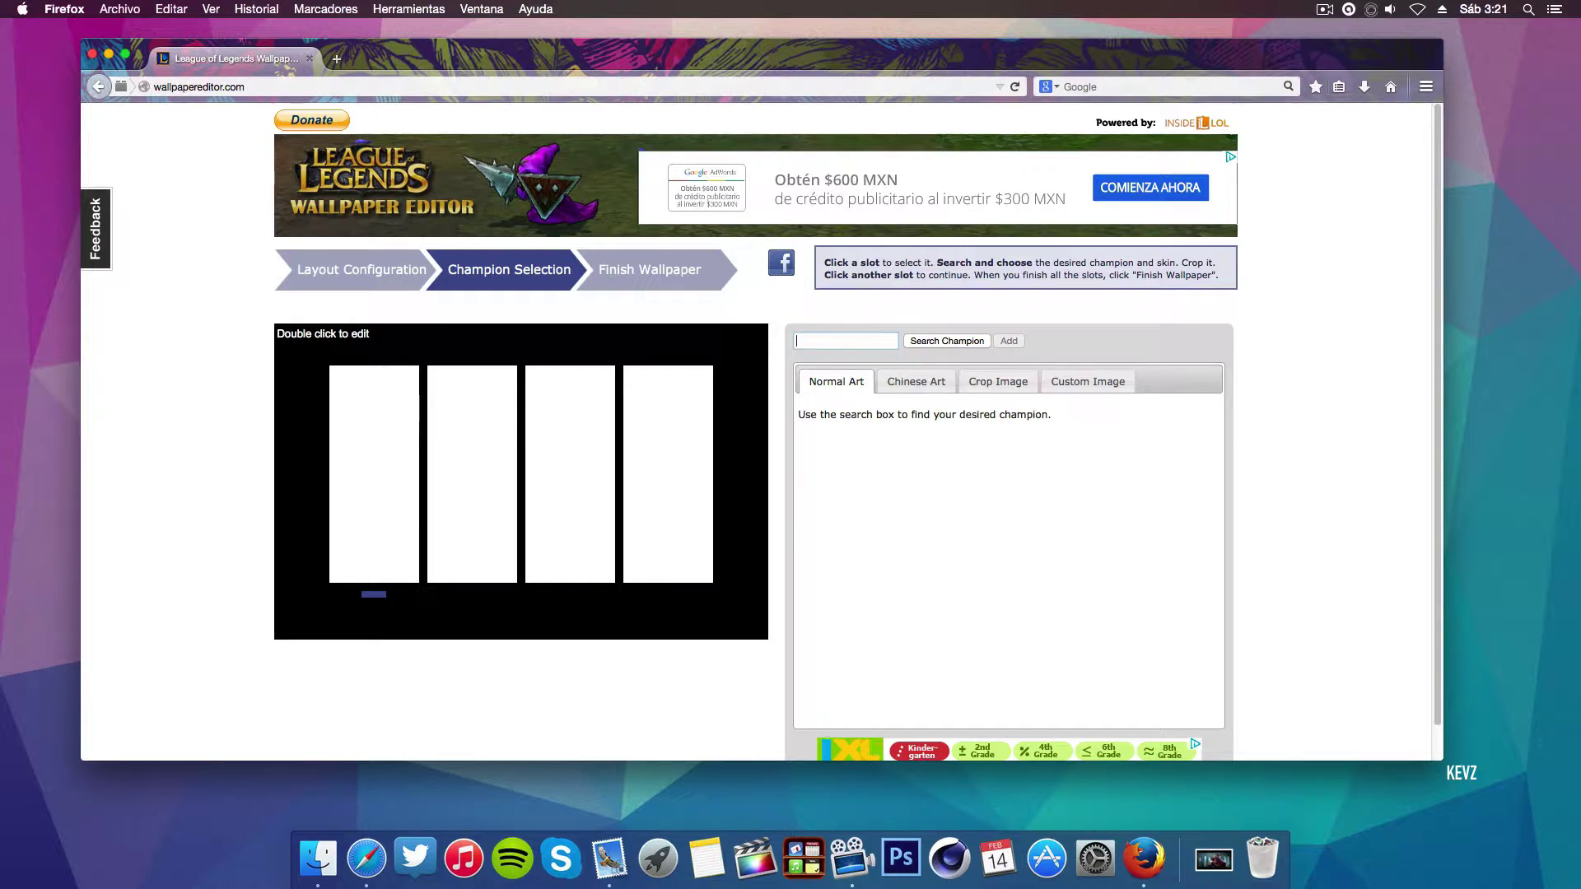
text(m)
text(l)
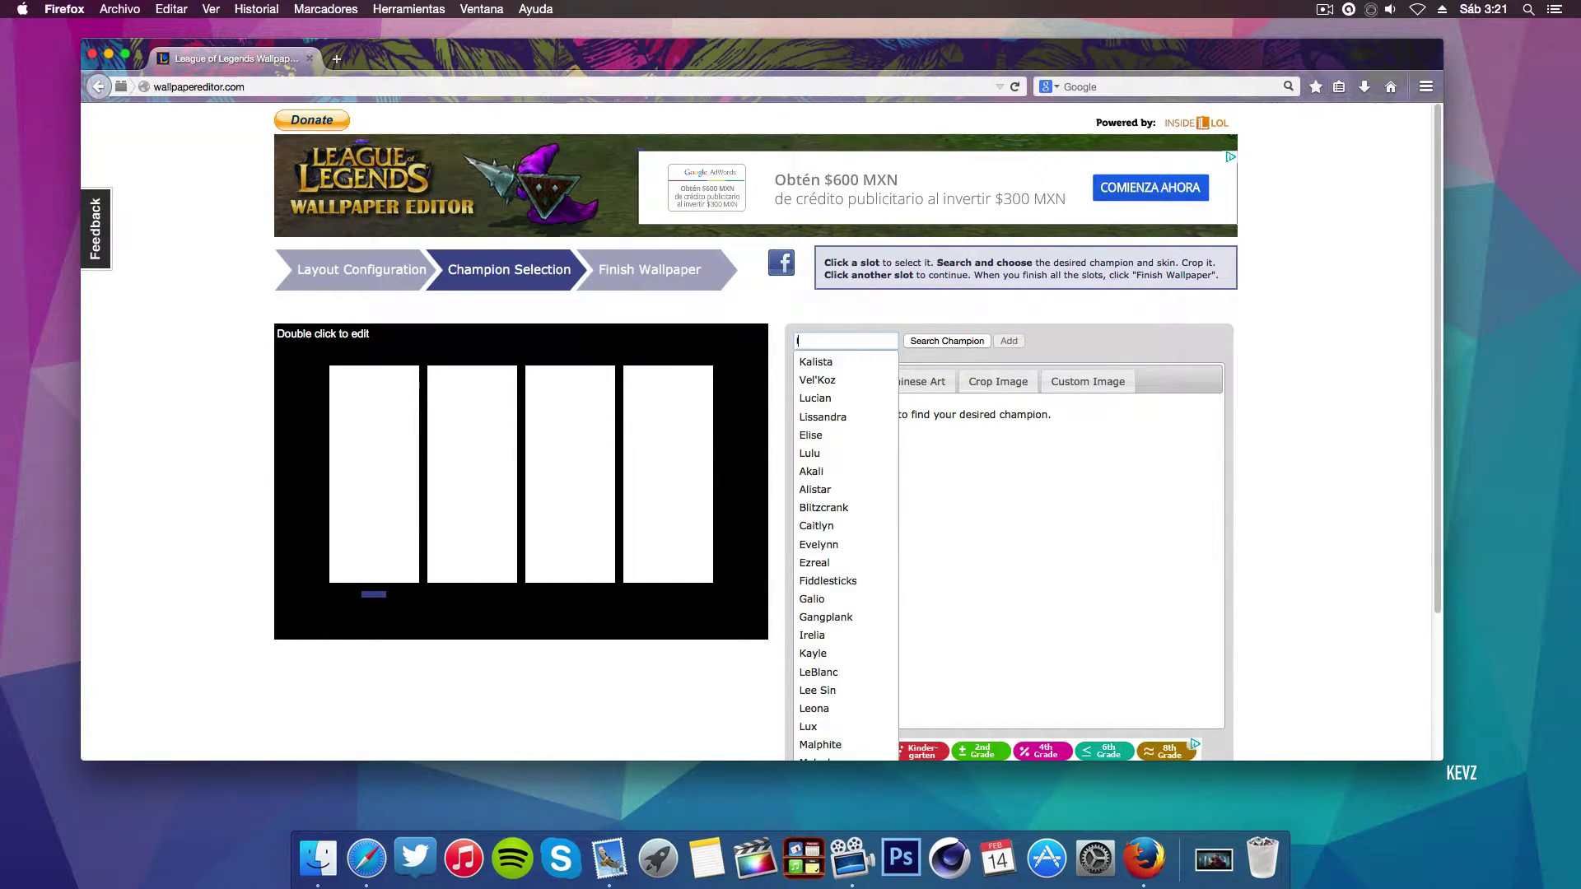
key(BackSpace)
text(le)
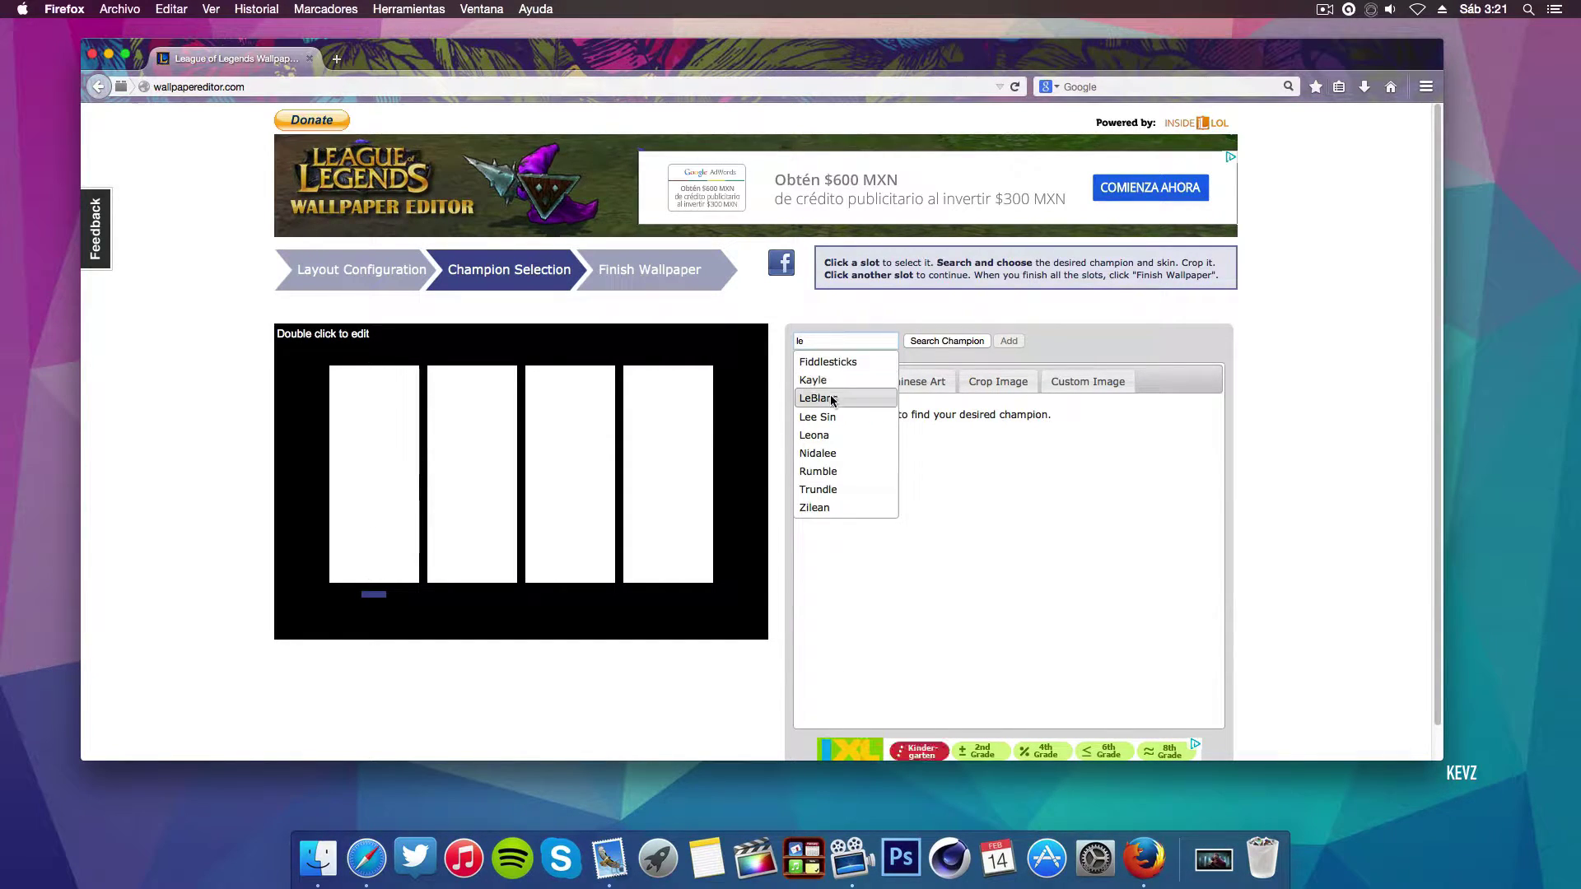
click(820, 472)
scroll(907, 514, down, 2)
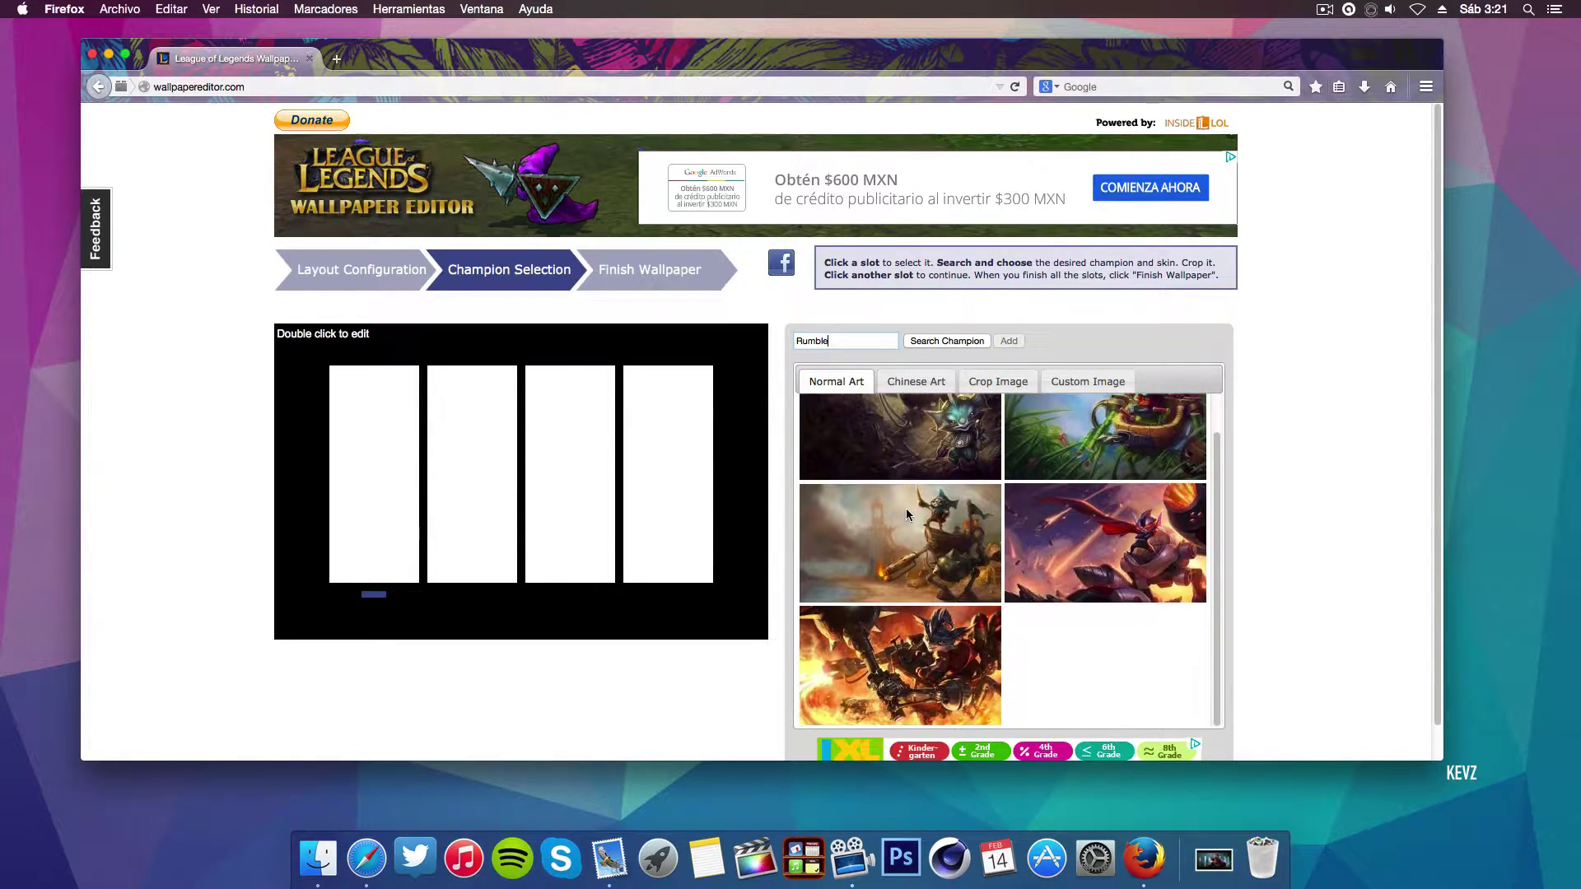
scroll(890, 527, up, 2)
scroll(947, 539, down, 2)
scroll(1097, 454, up, 2)
scroll(920, 626, down, 2)
- Load a Rumble skin, frame the crop around his whole body, and add it to the next slot
click(1155, 531)
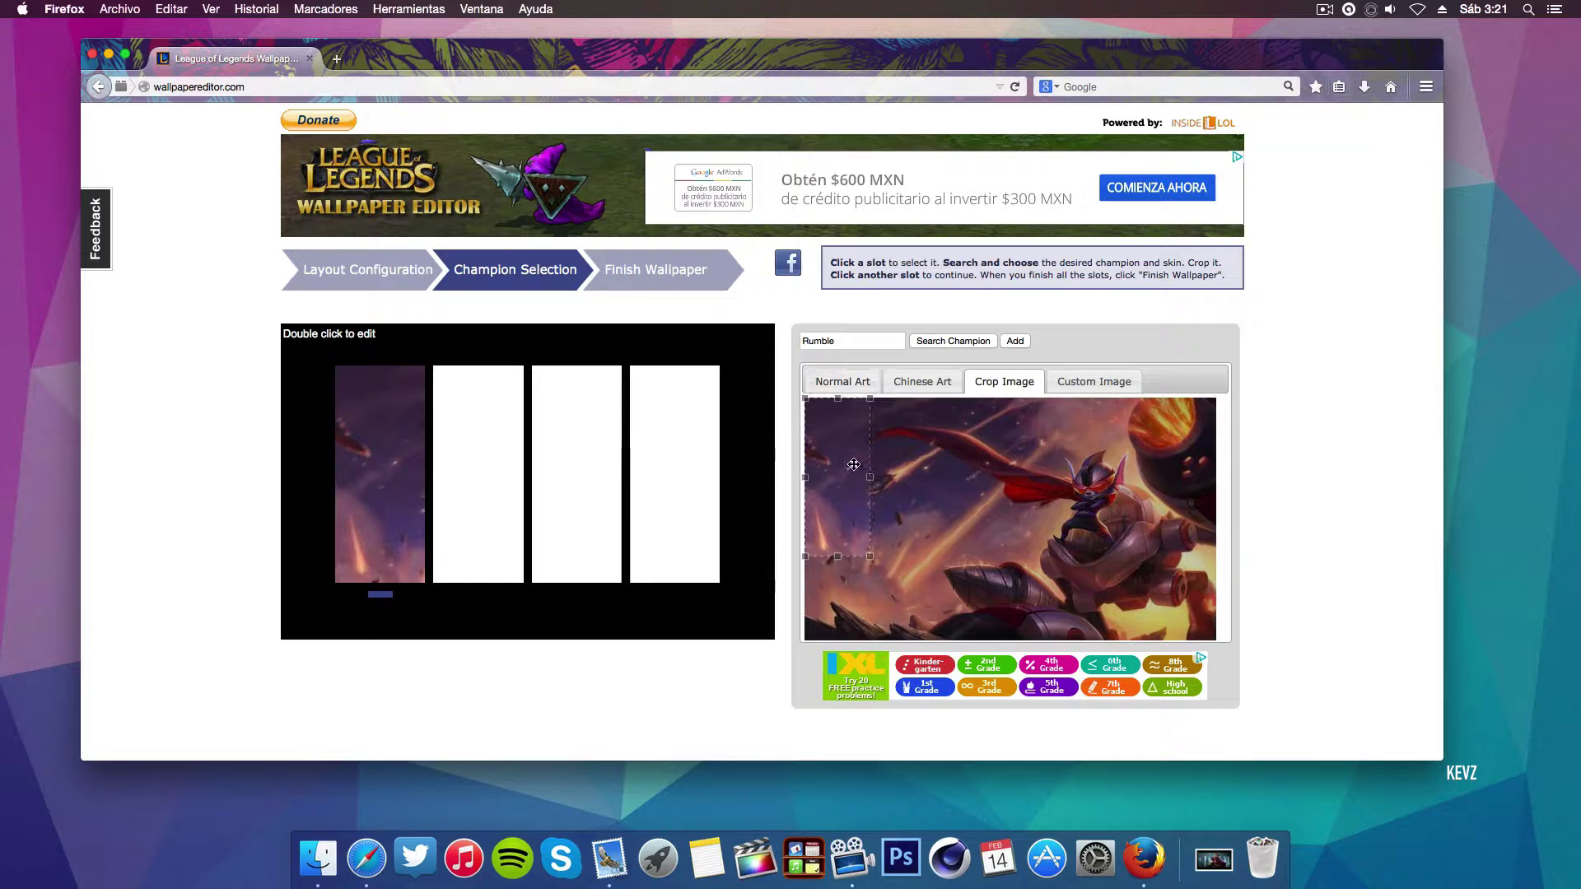
drag(842, 453, 1063, 453)
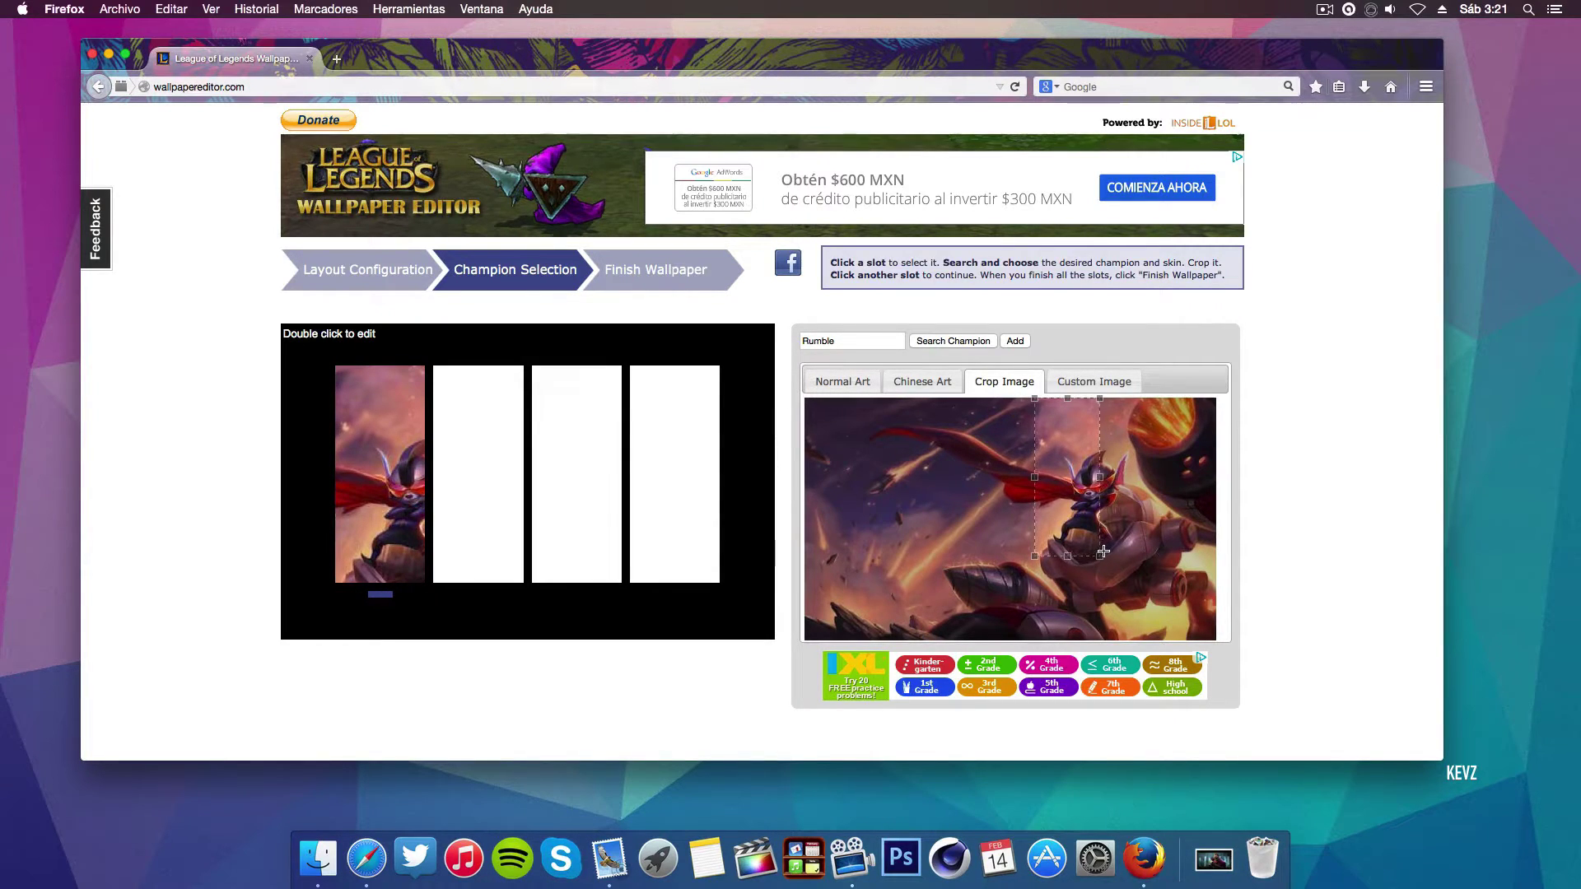
drag(1090, 556, 1135, 640)
drag(1102, 565, 1102, 565)
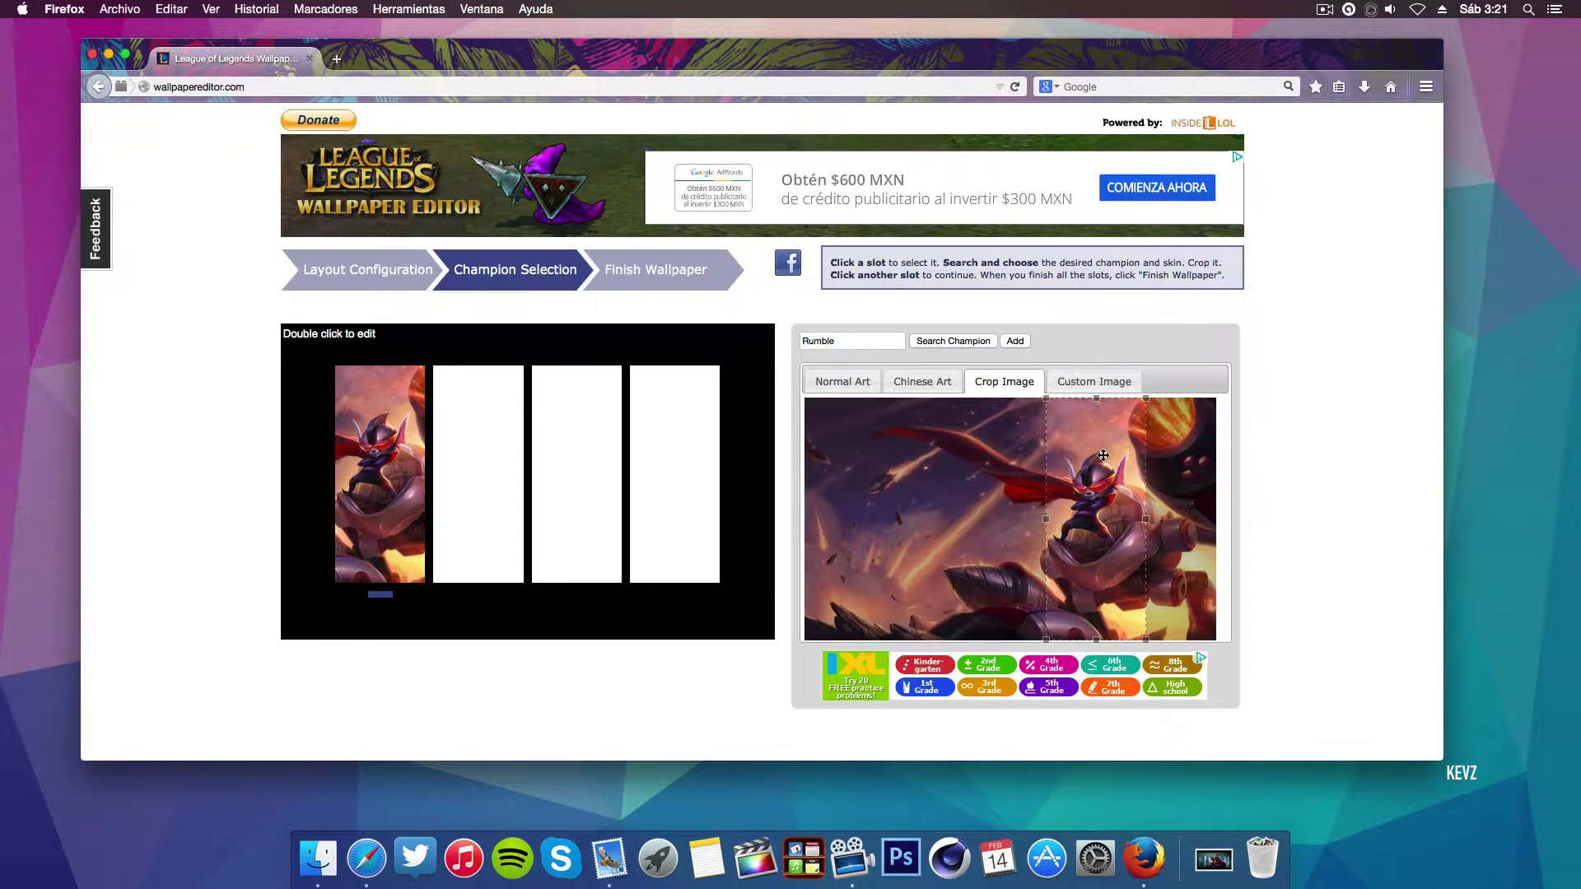
drag(1104, 468, 1085, 468)
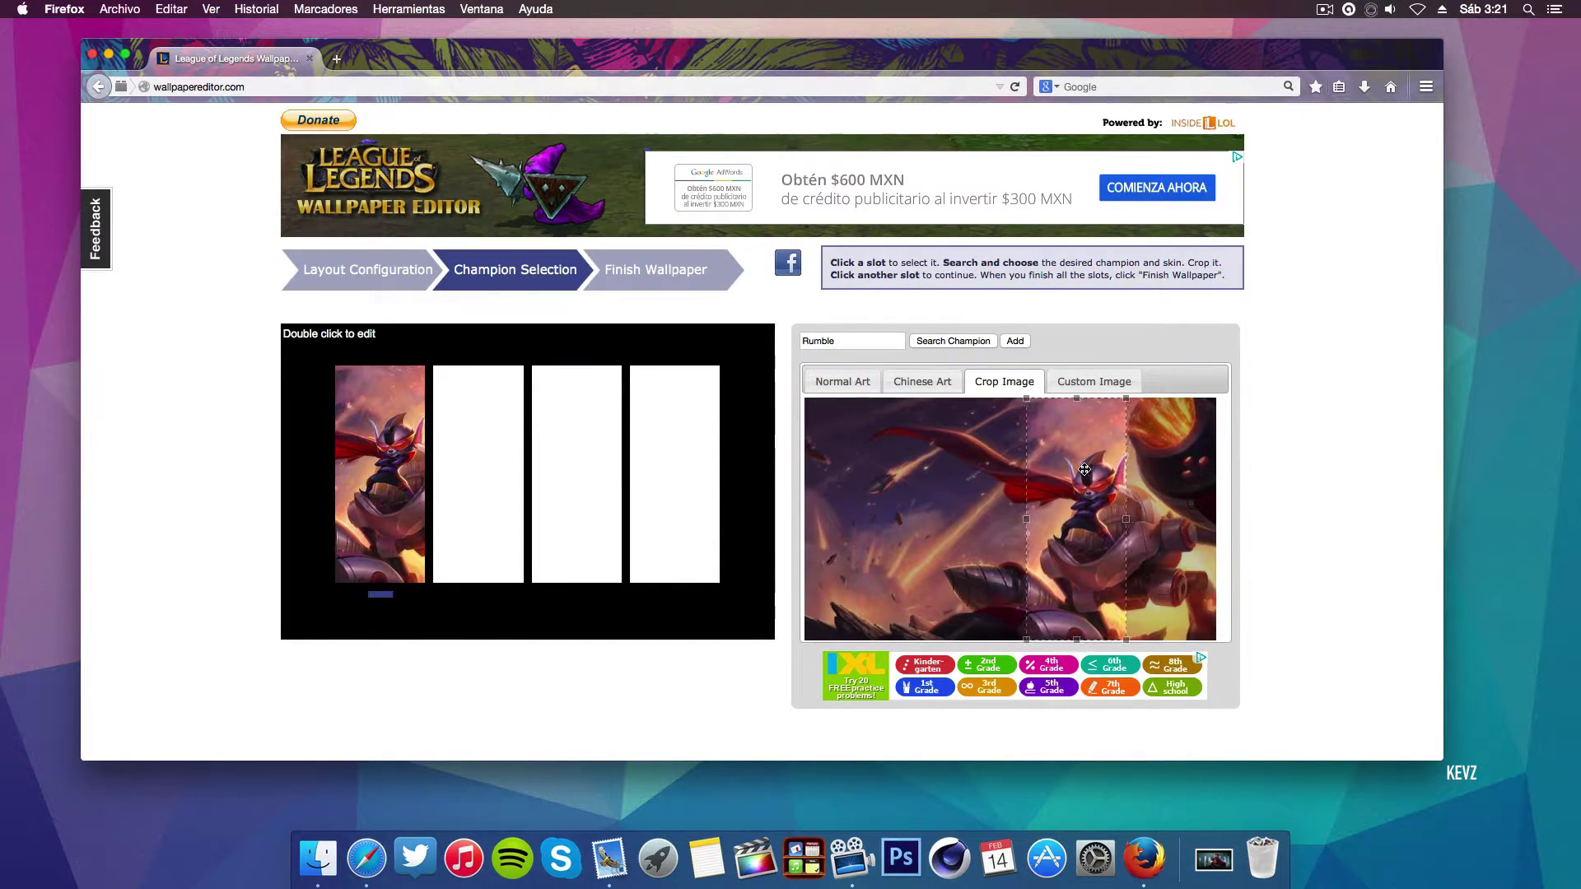
click(1014, 341)
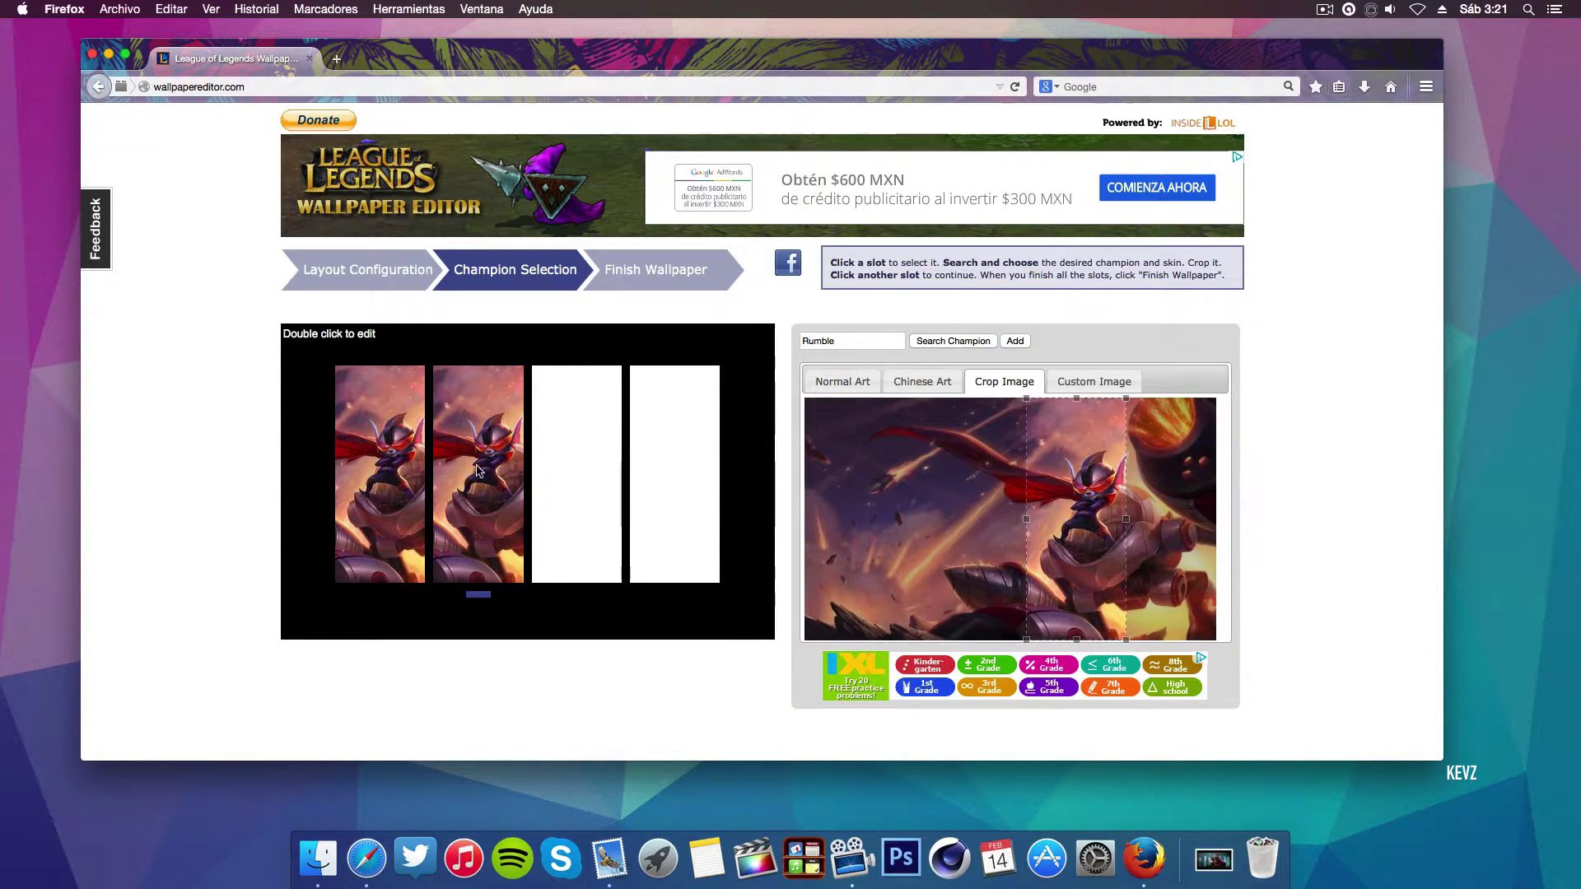
- Pick a Master Yi skin and crop it onto him, down to the image bottom
click(842, 381)
click(853, 341)
text(mas)
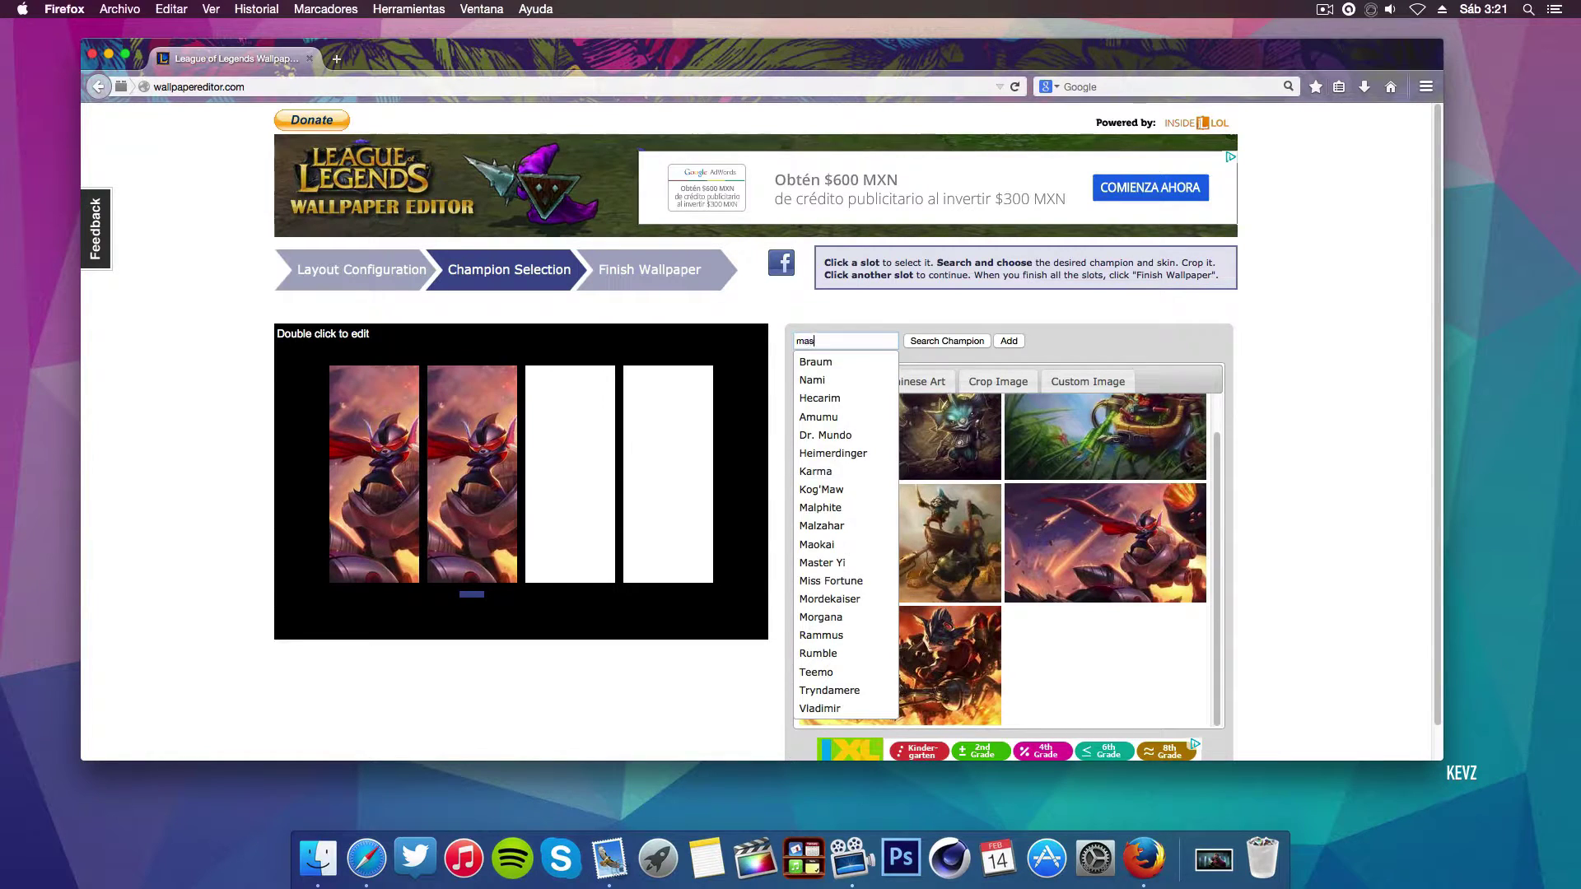
click(839, 360)
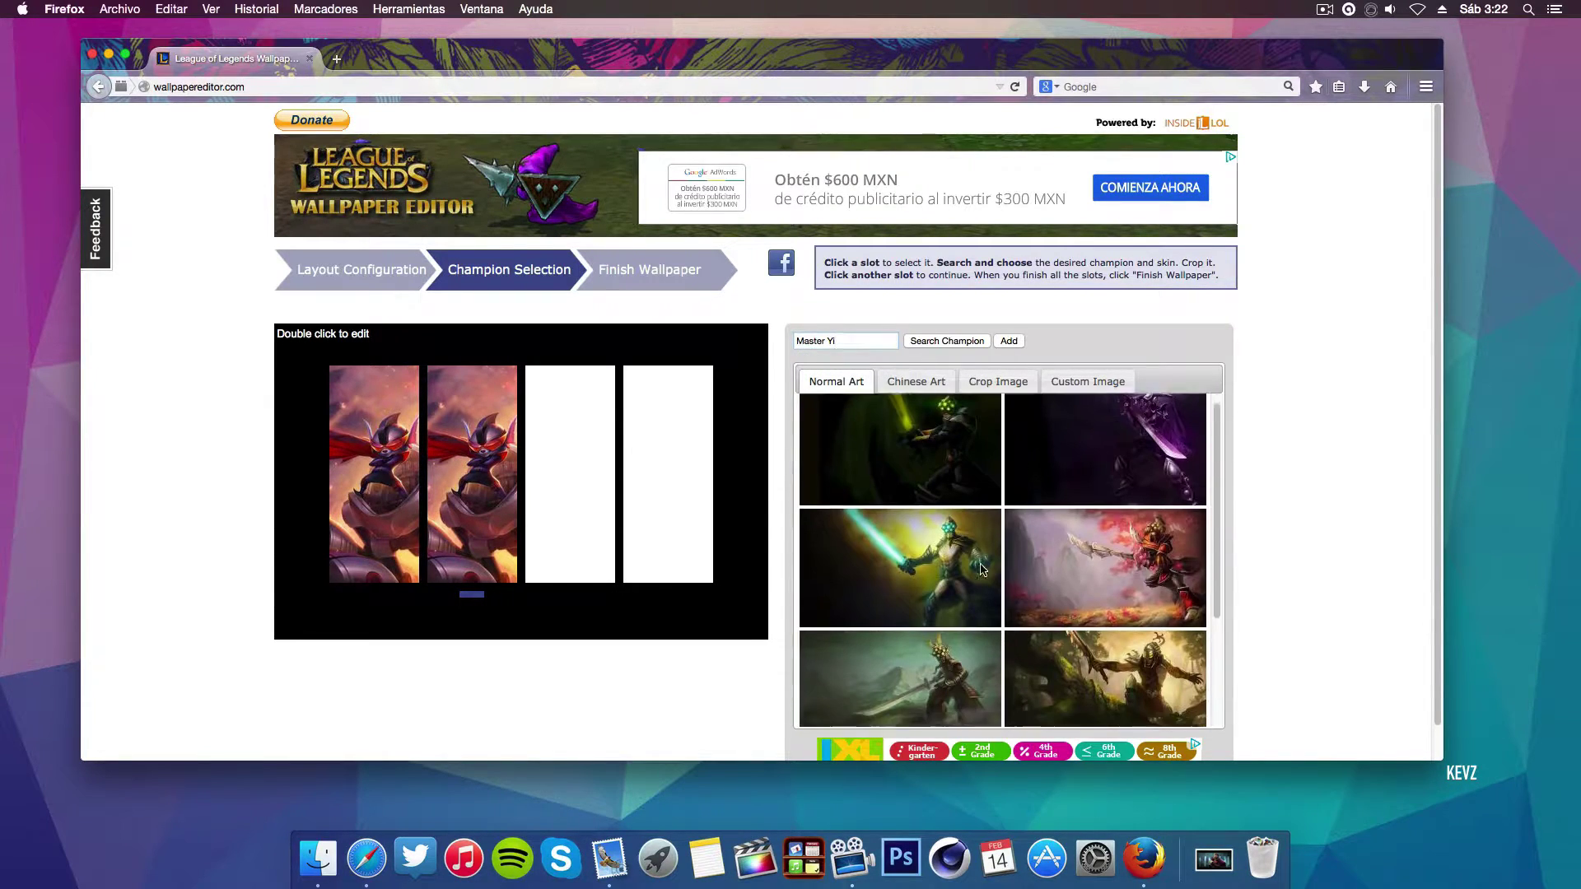
scroll(982, 570, down, 2)
scroll(960, 535, down, 2)
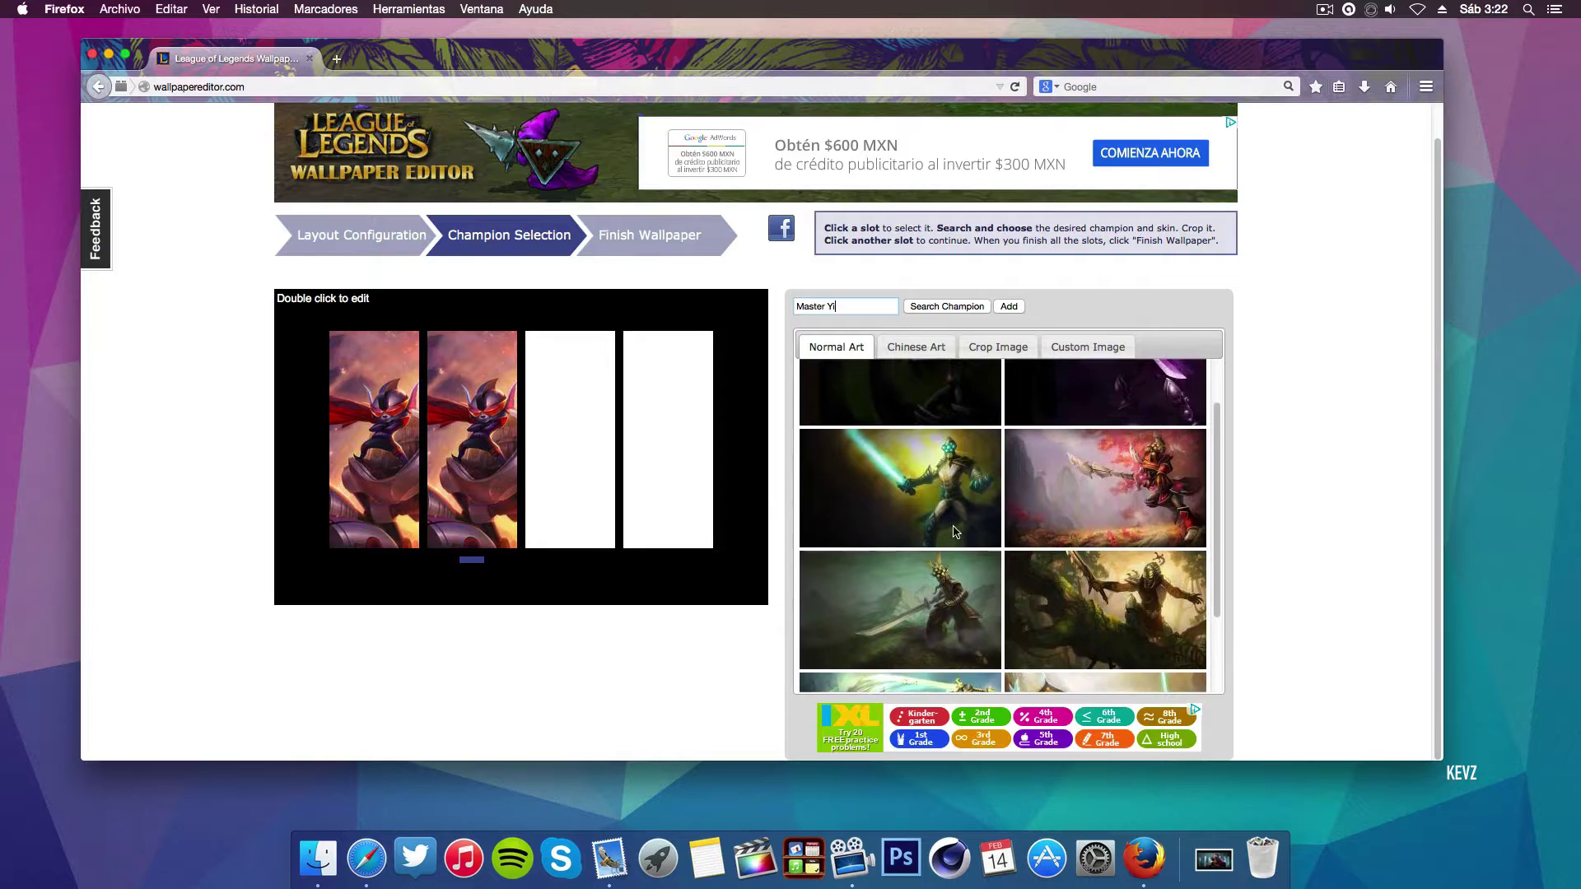
click(1120, 622)
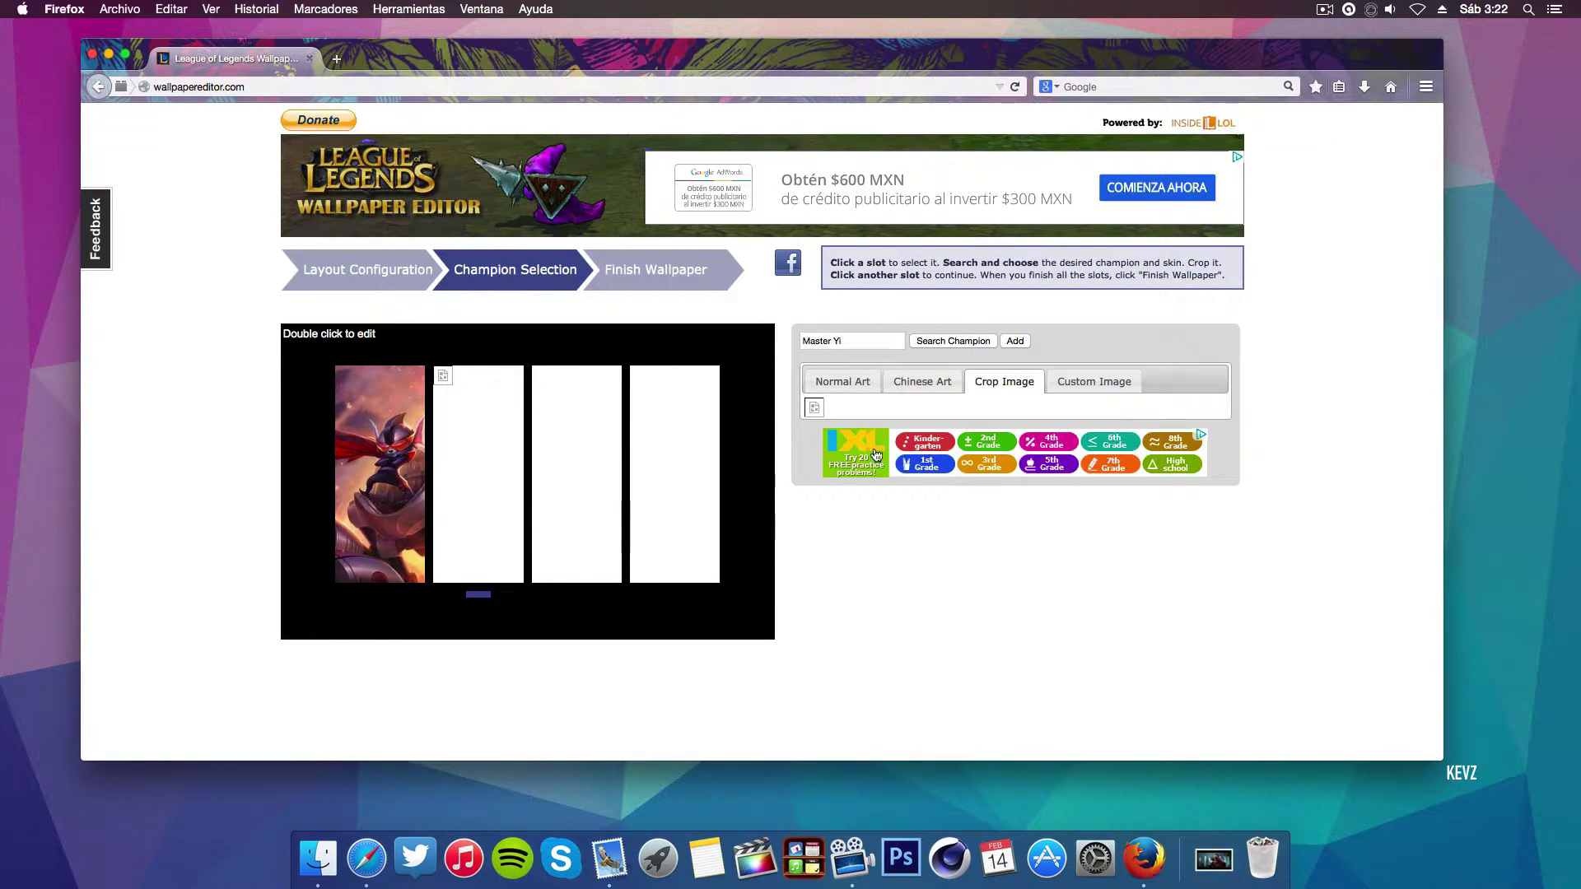
drag(995, 447, 1101, 447)
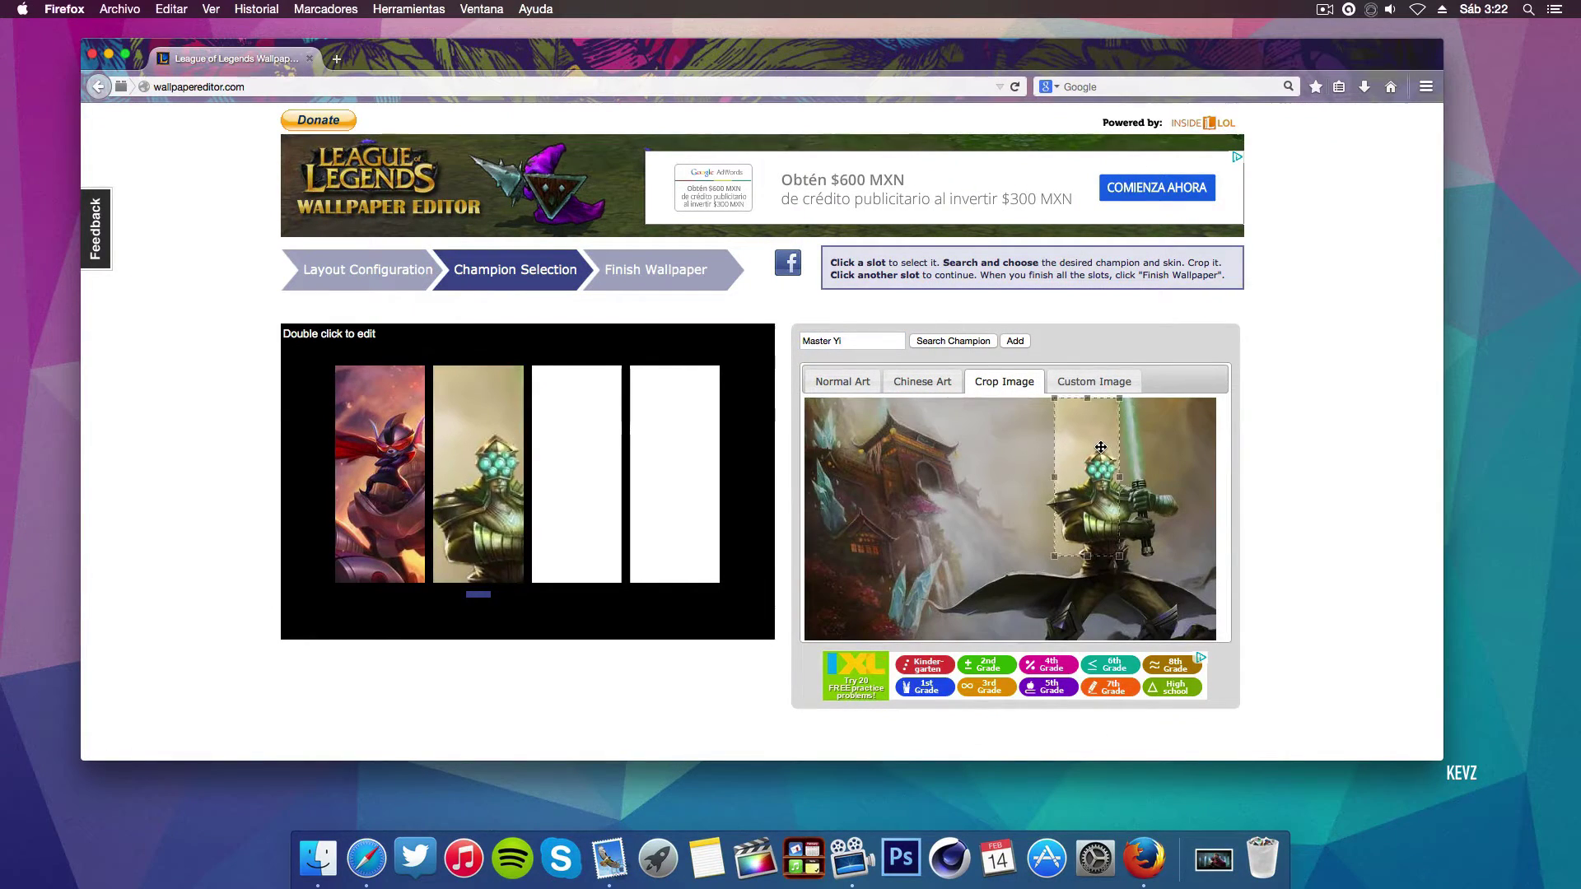
drag(1120, 556, 1158, 640)
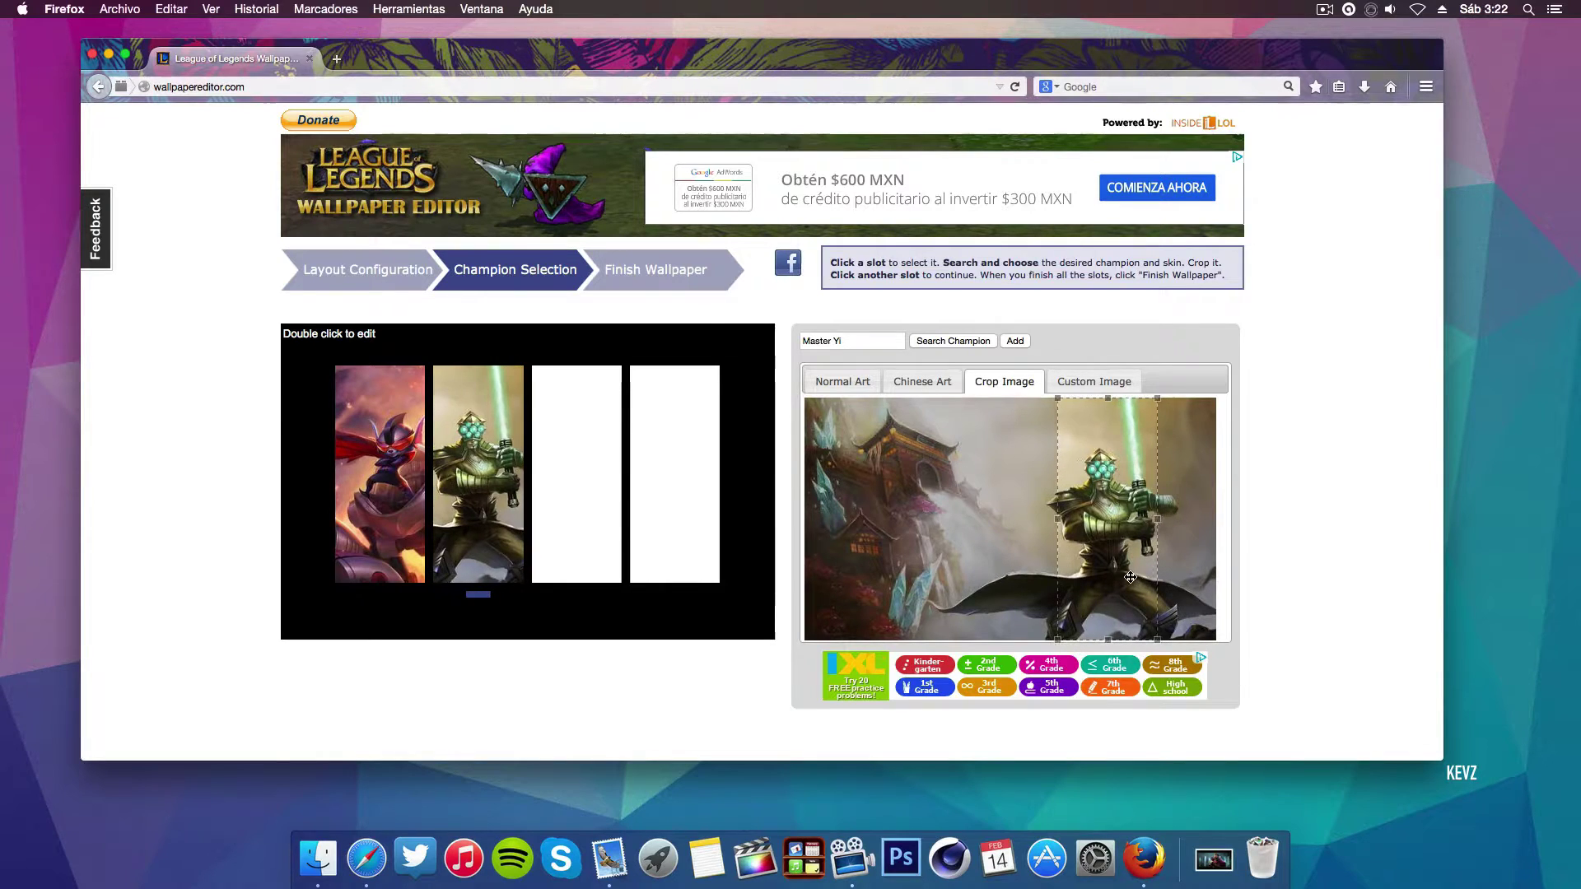
- Put Lee Sin art into the first panel and select the third panel's champion name
click(379, 474)
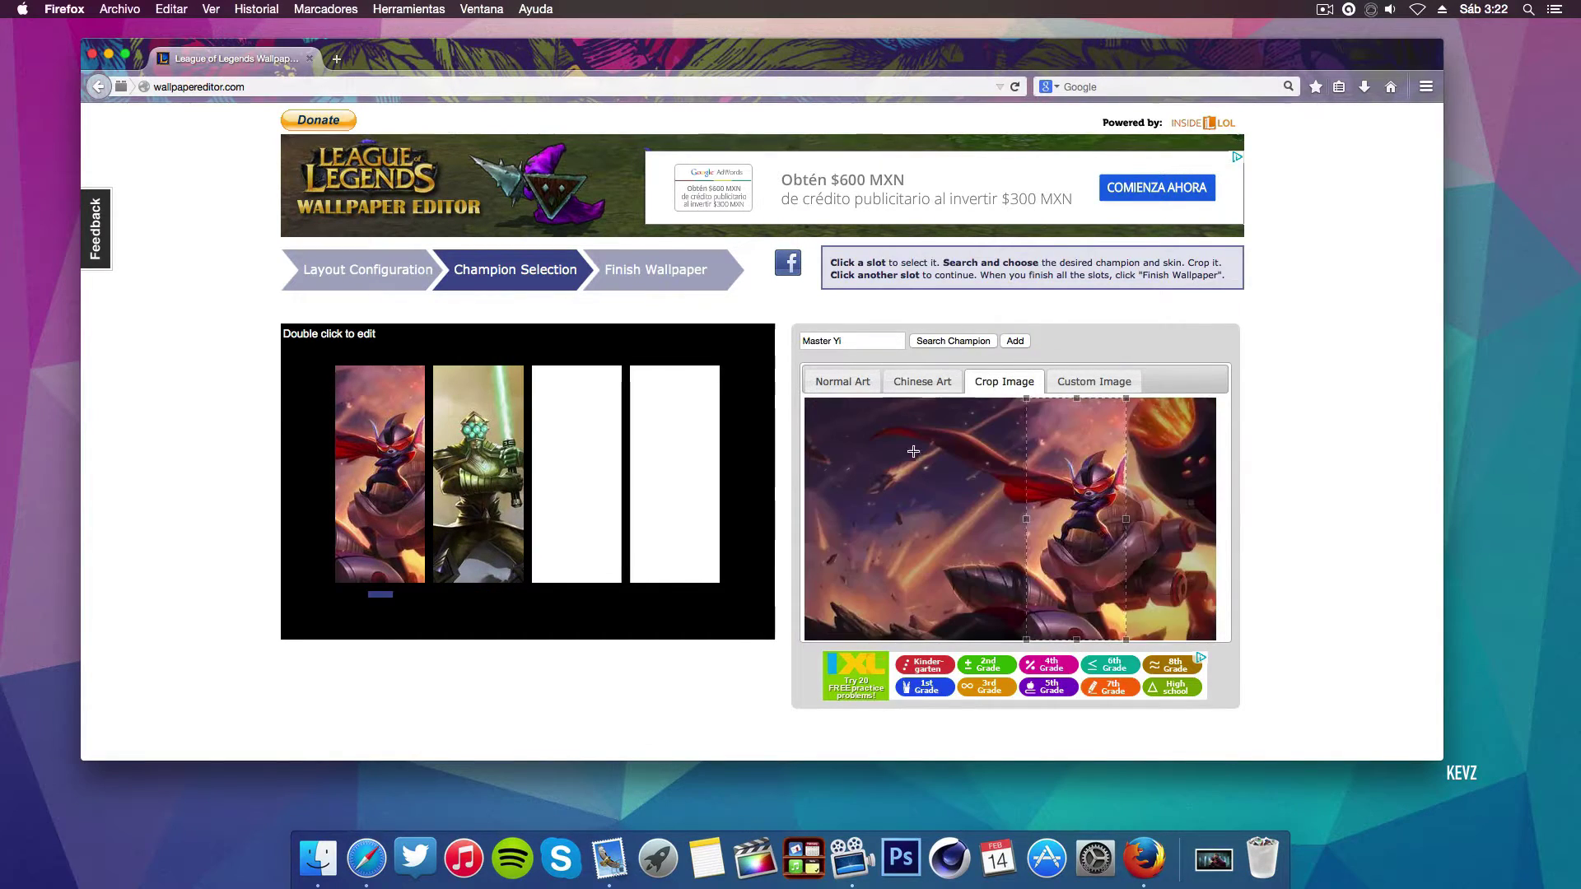
text(Lee Sin)
click(1015, 340)
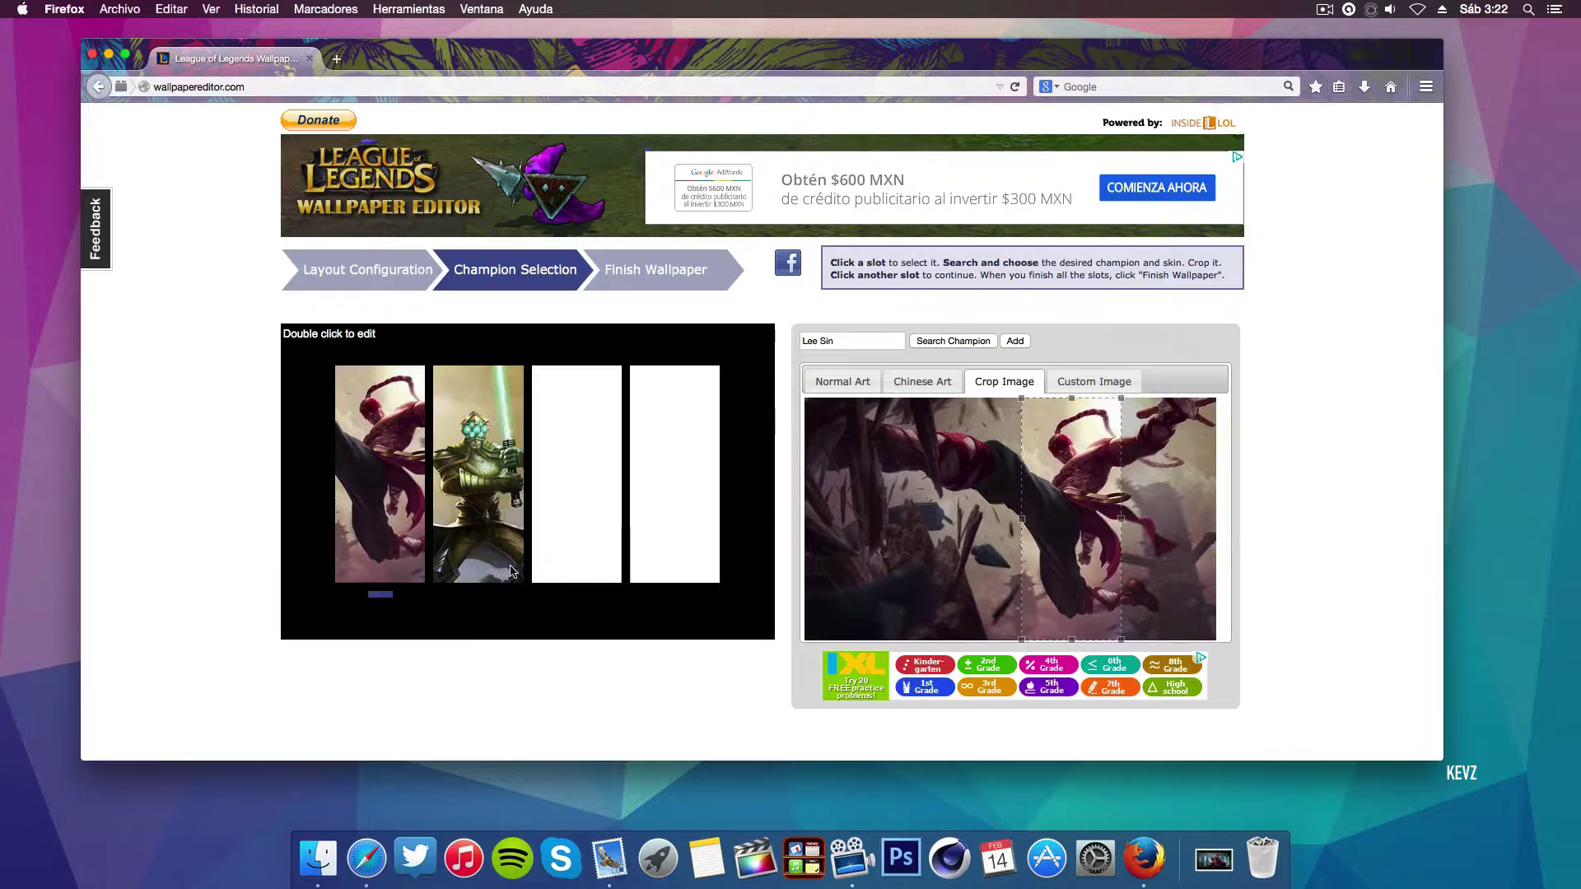
click(572, 580)
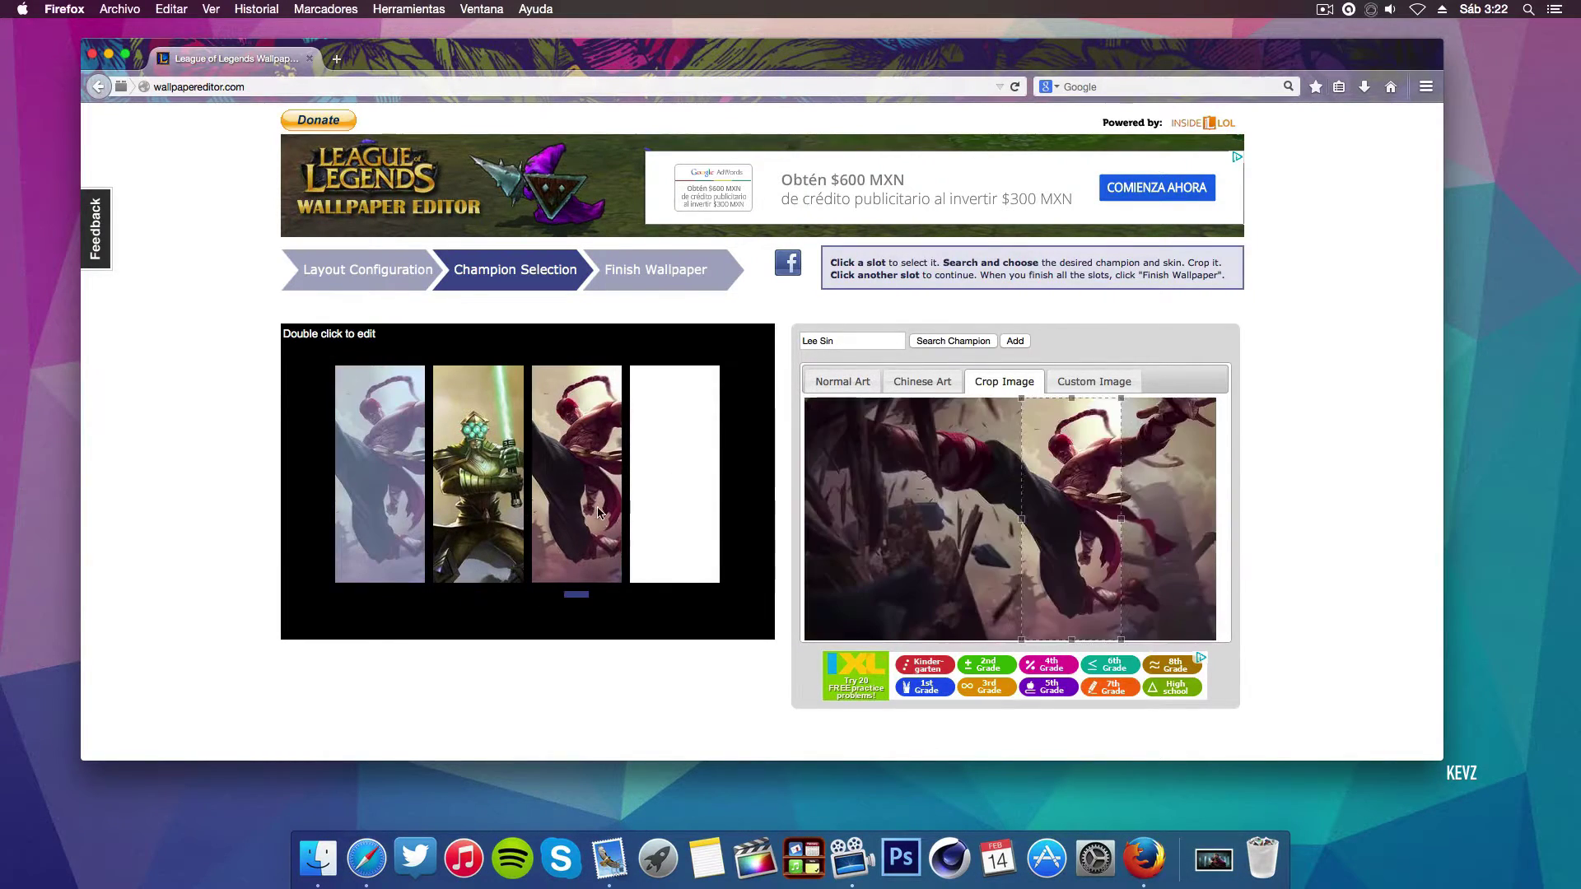
triple_click(858, 347)
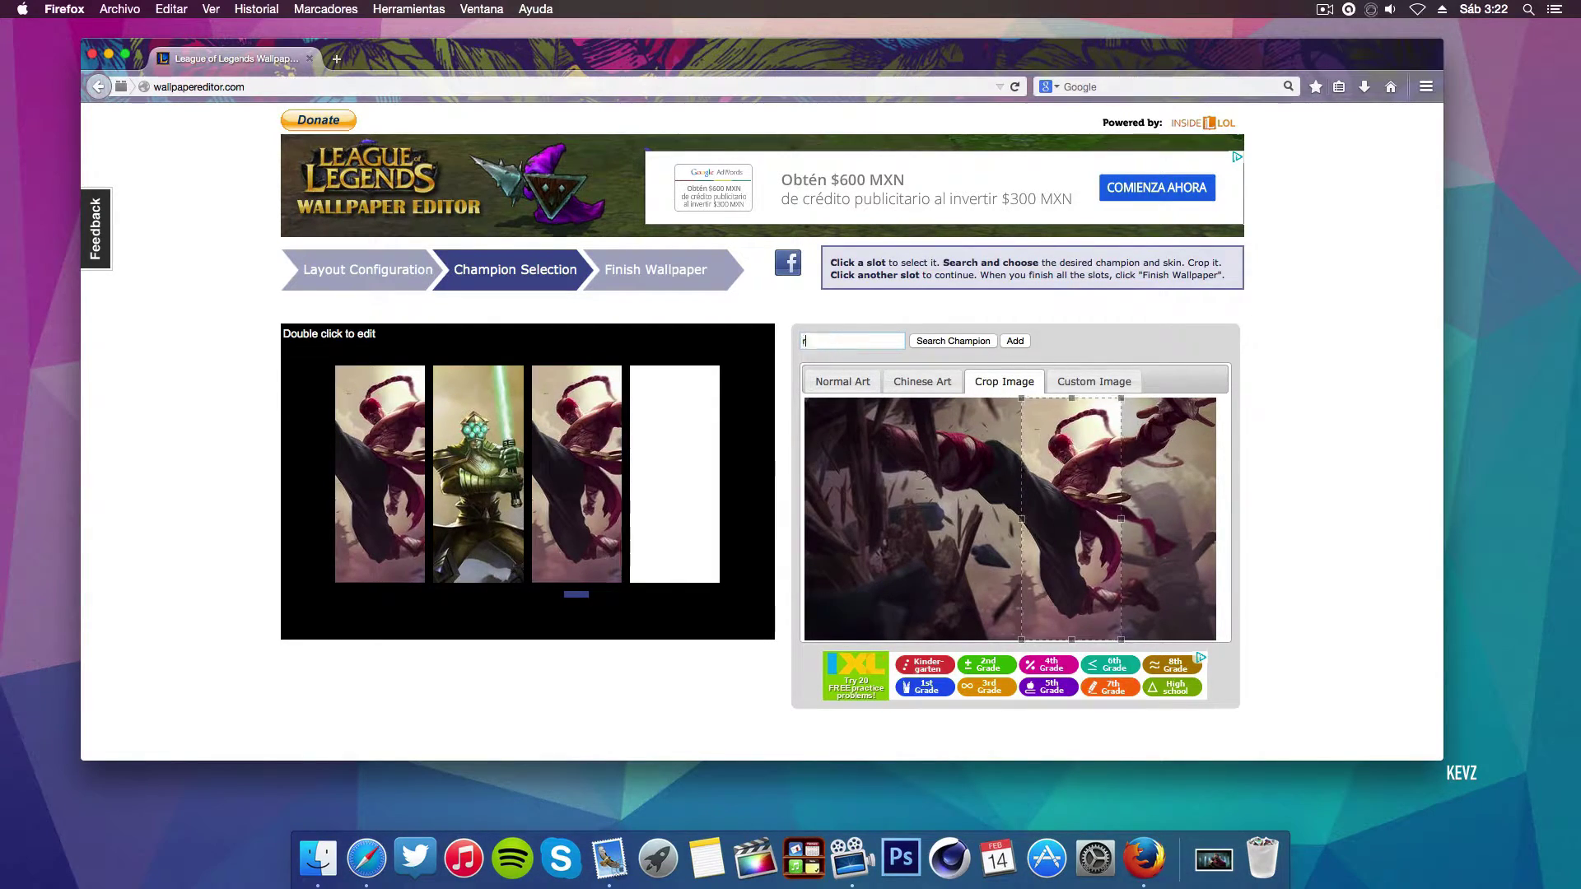
- Crop a Rumble skin around Rumble for the third panel, then select the fourth panel
text(rumble)
click(882, 360)
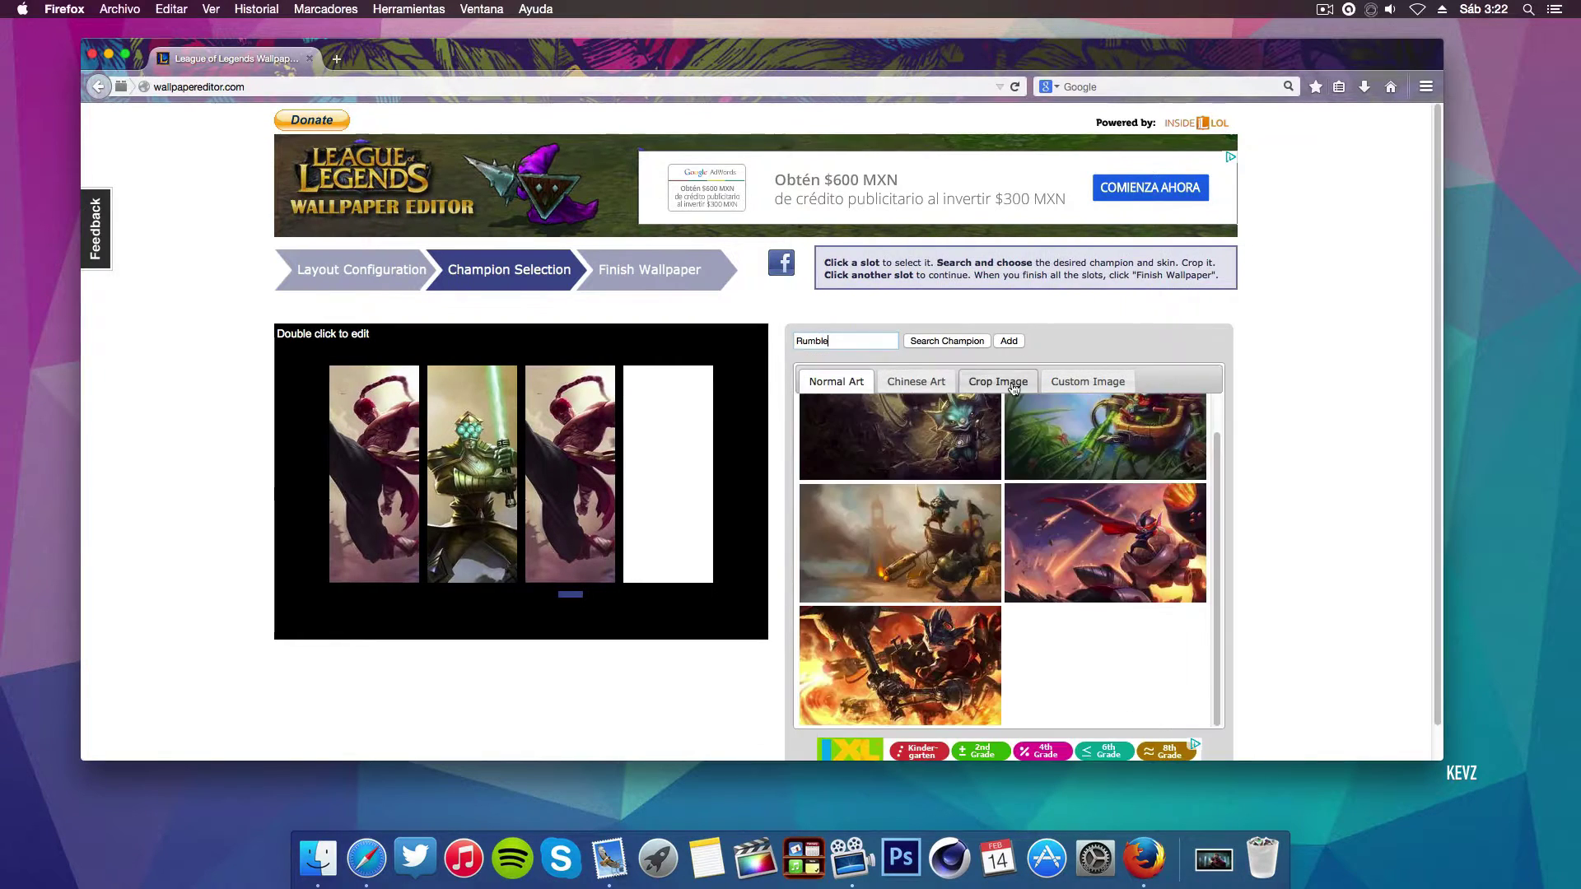
click(966, 446)
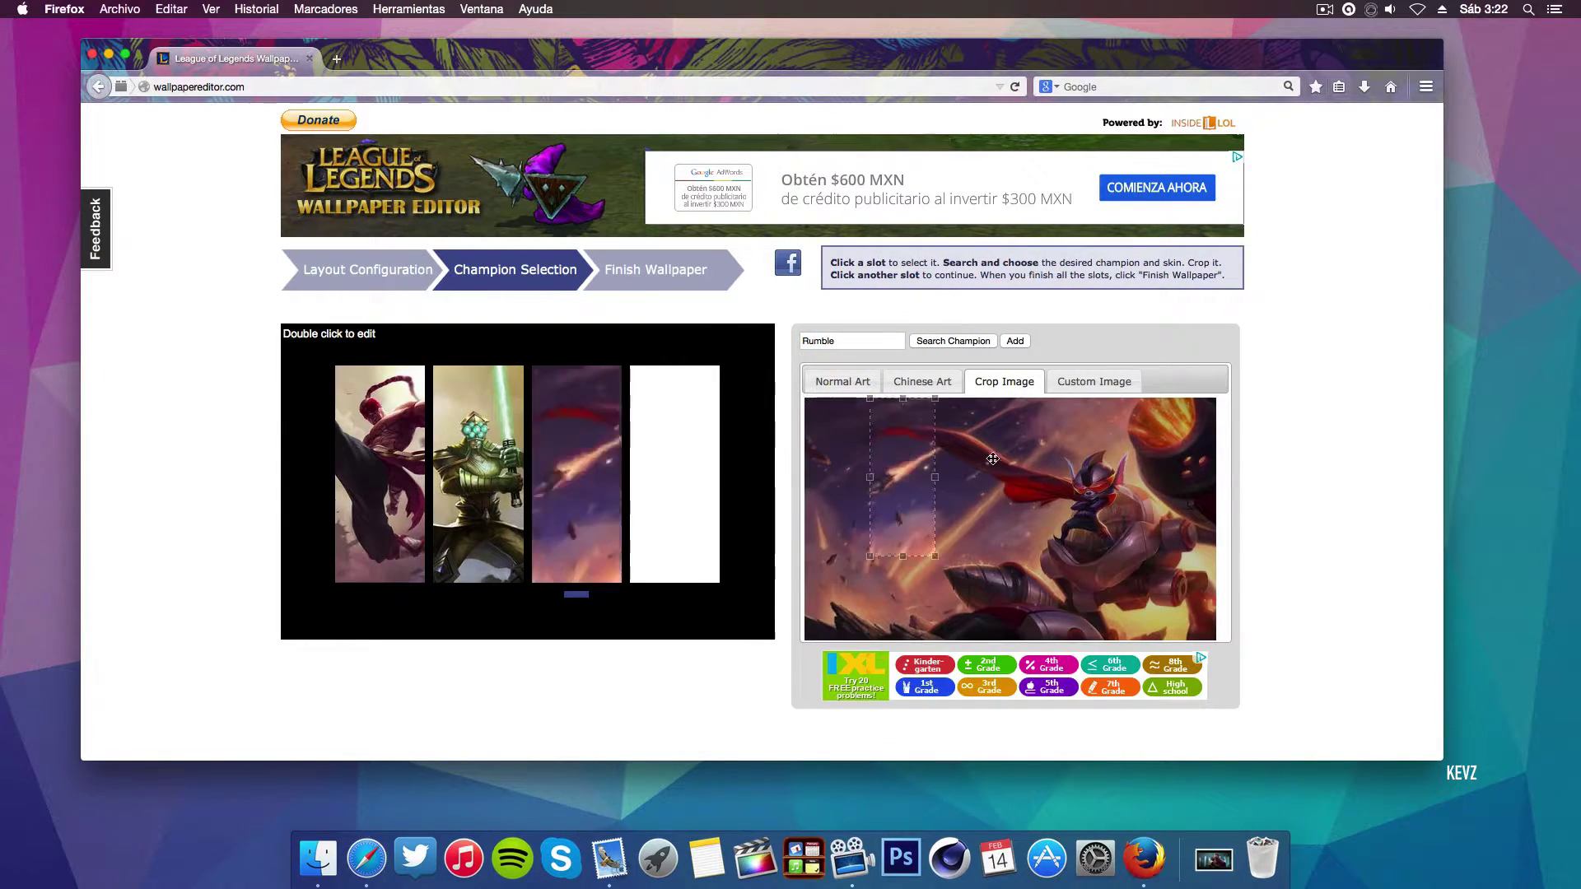
mouse_move(838, 477)
mouse_down()
mouse_move(1045, 477)
mouse_move(1095, 565)
mouse_up()
drag(1058, 479, 1027, 398)
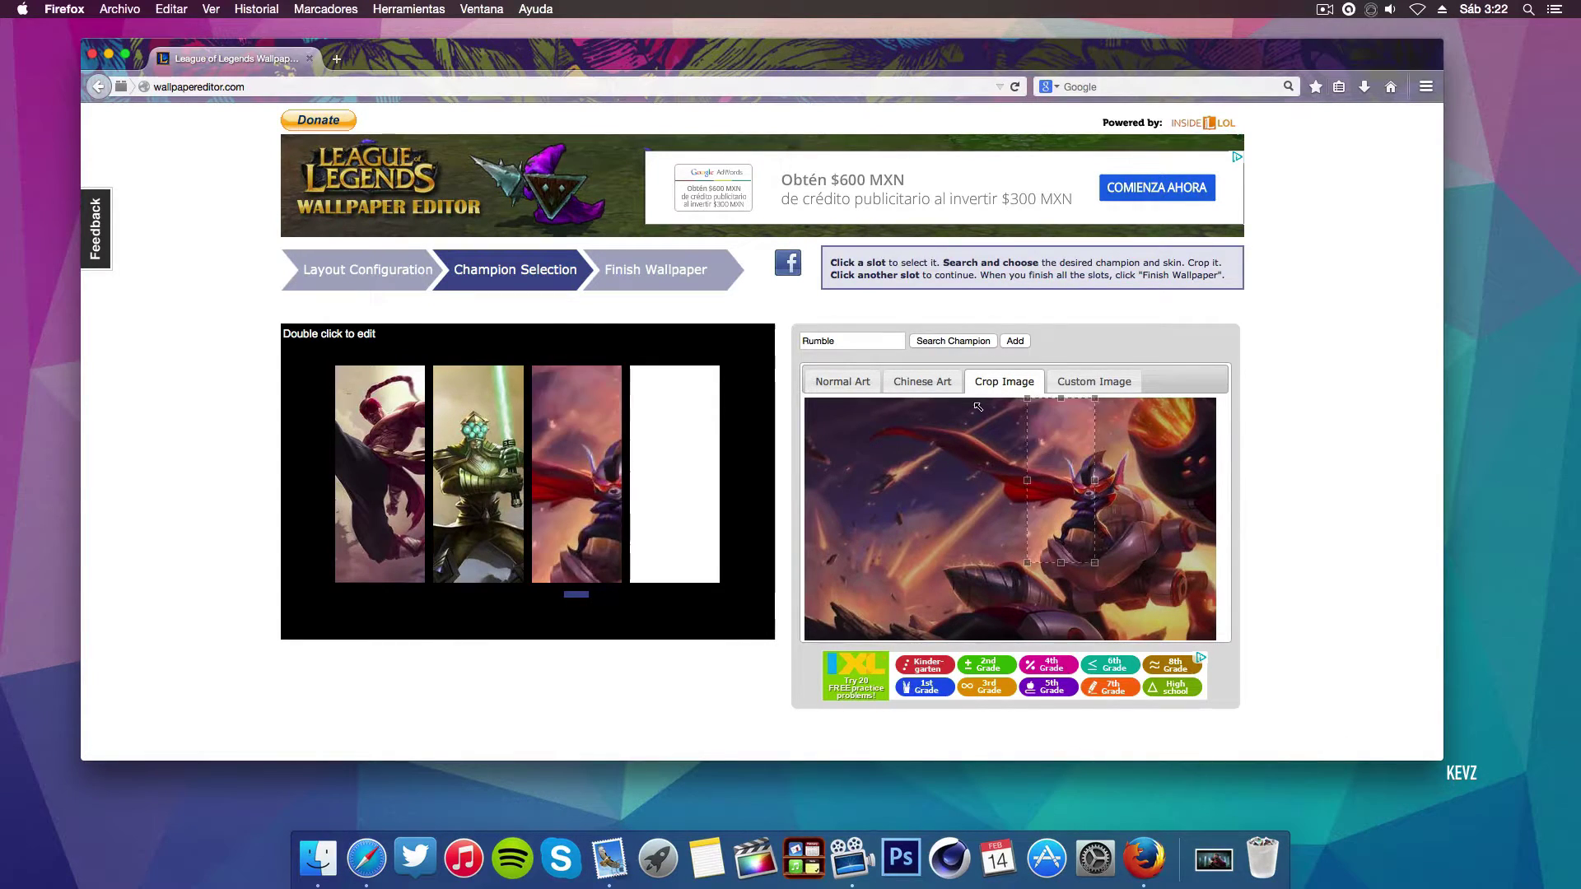
drag(1101, 568, 1142, 640)
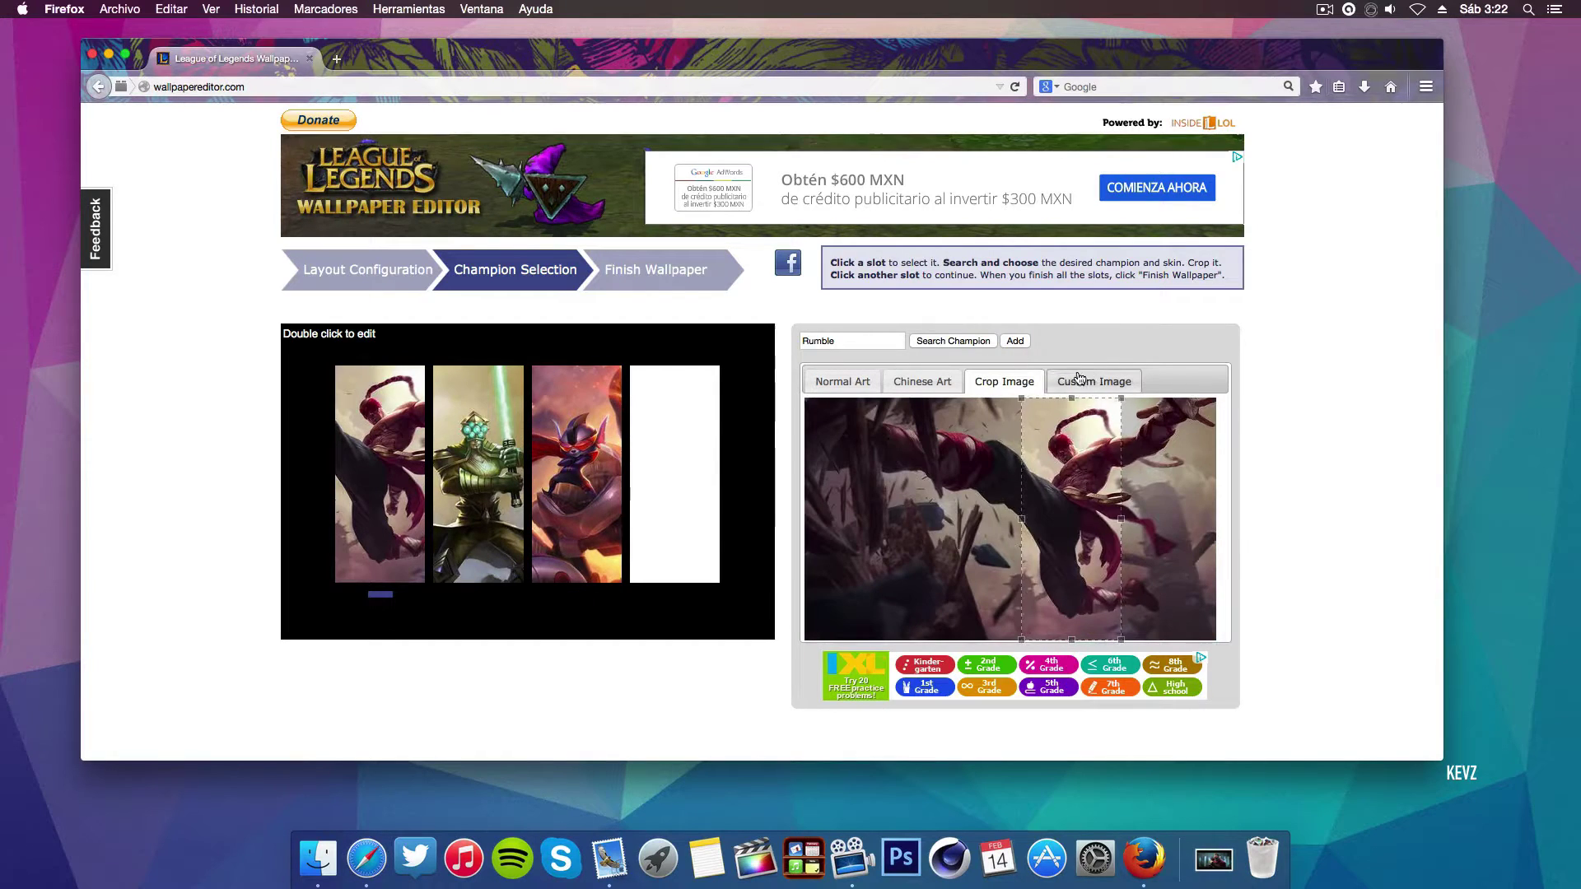
click(663, 546)
- Switch the search to Fizz, pick a Fizz skin, and crop it onto Fizz
double_click(878, 336)
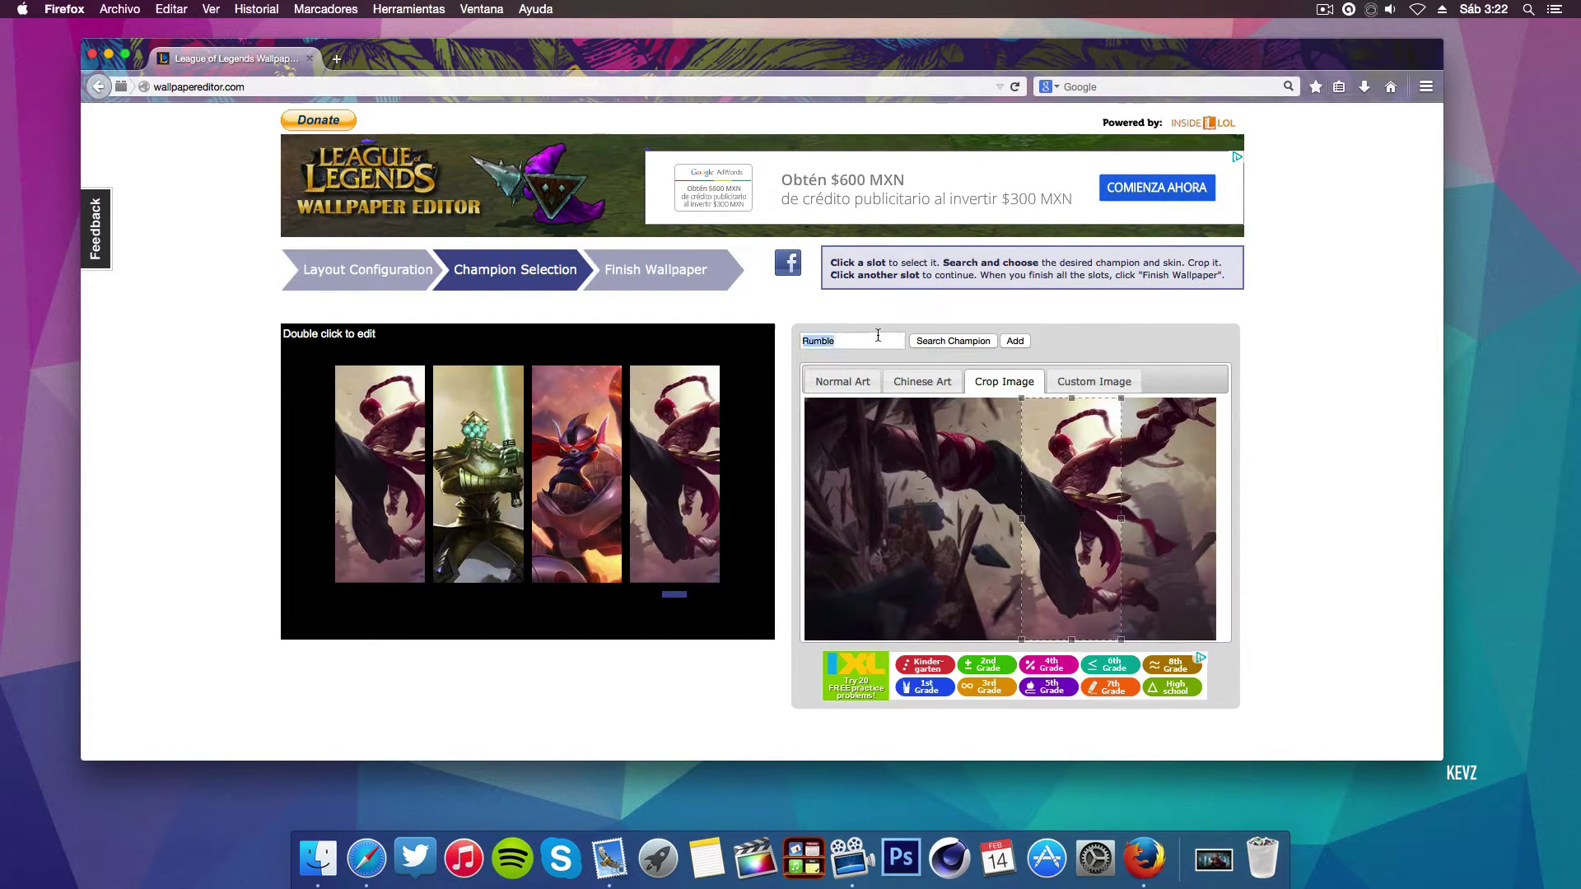
key(BackSpace)
text(f)
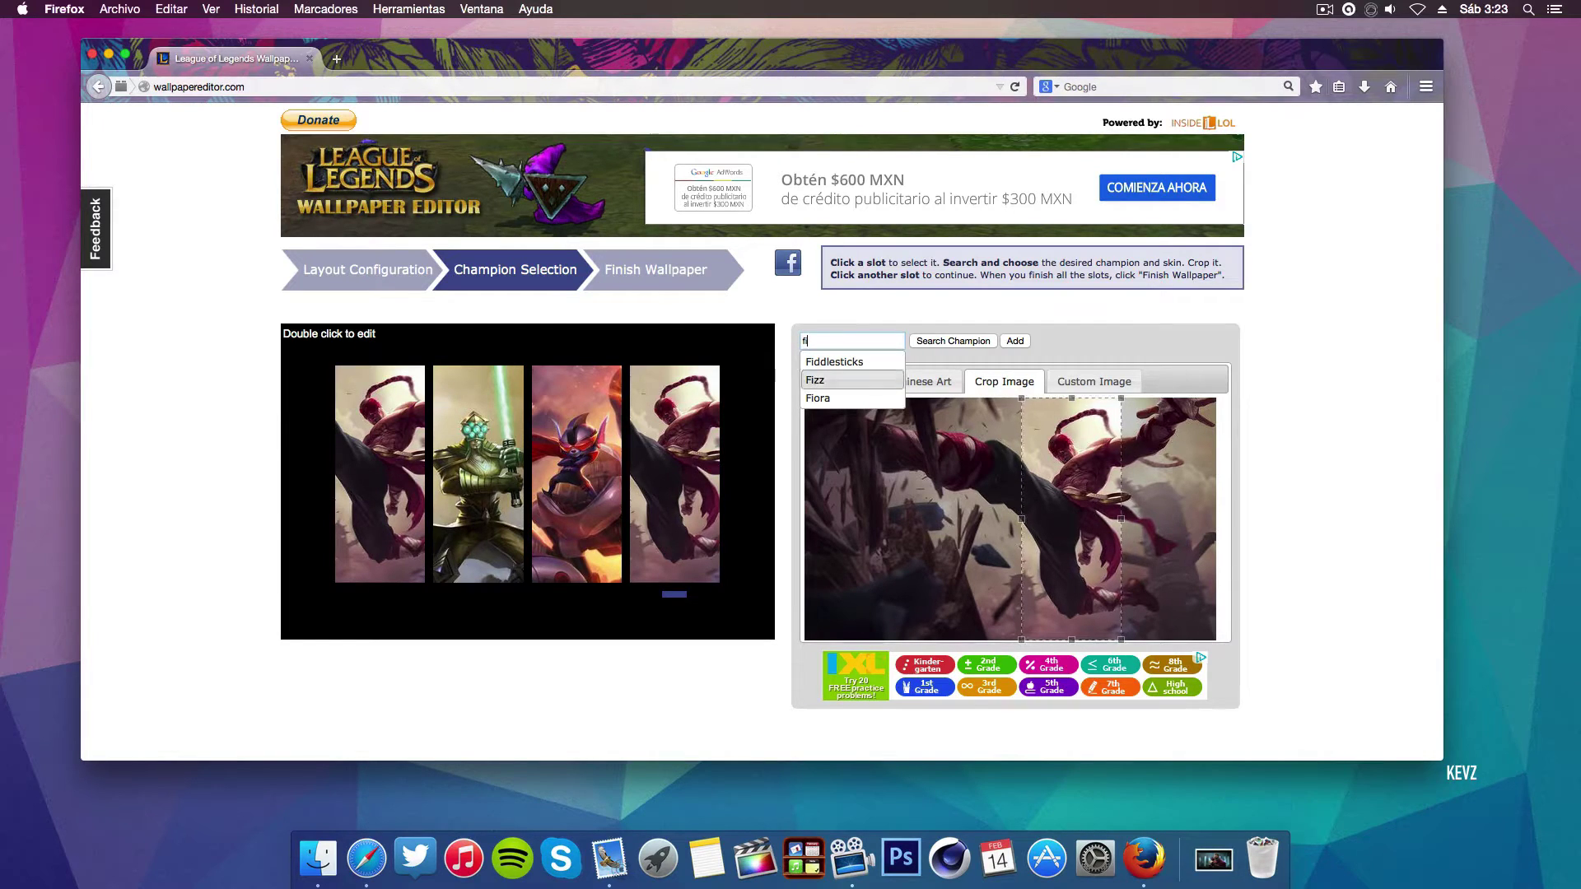
click(823, 378)
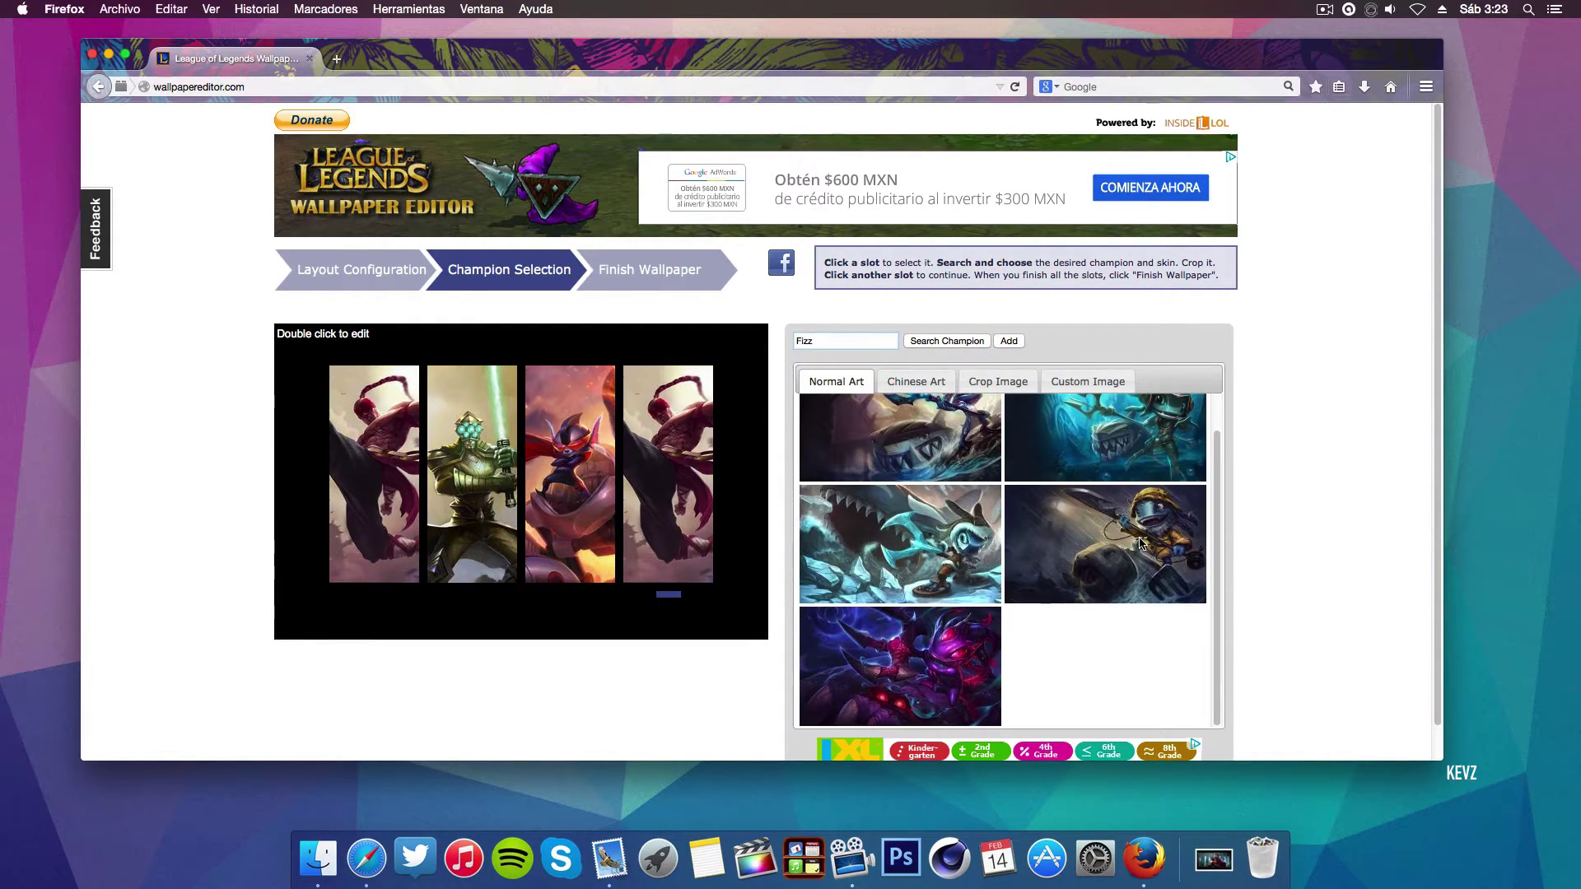
click(980, 443)
drag(1034, 436, 1070, 434)
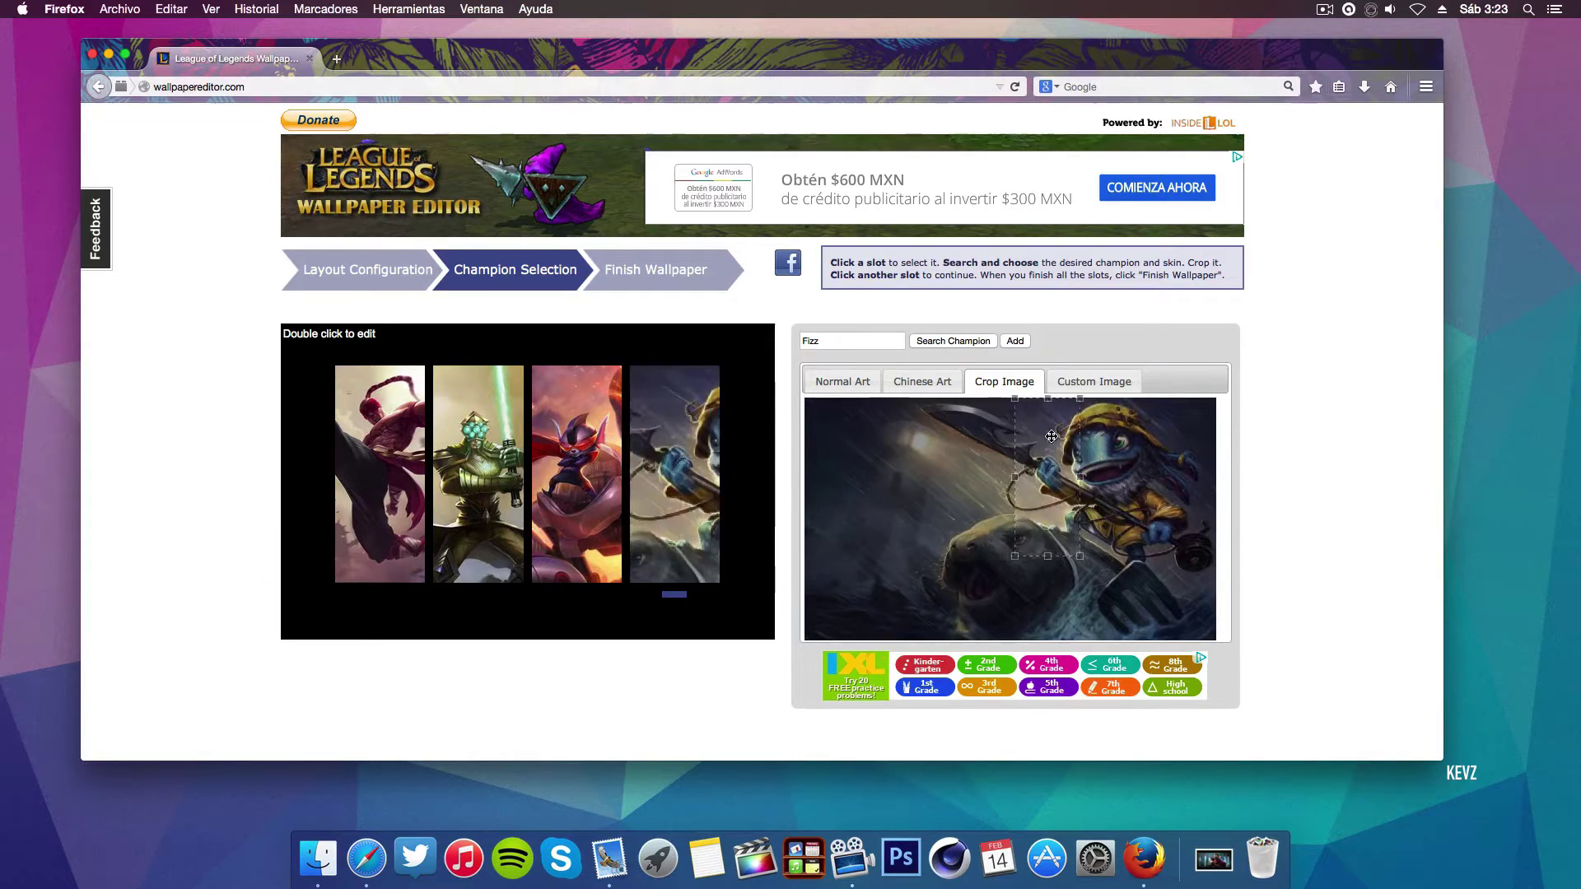
drag(1111, 557, 1202, 641)
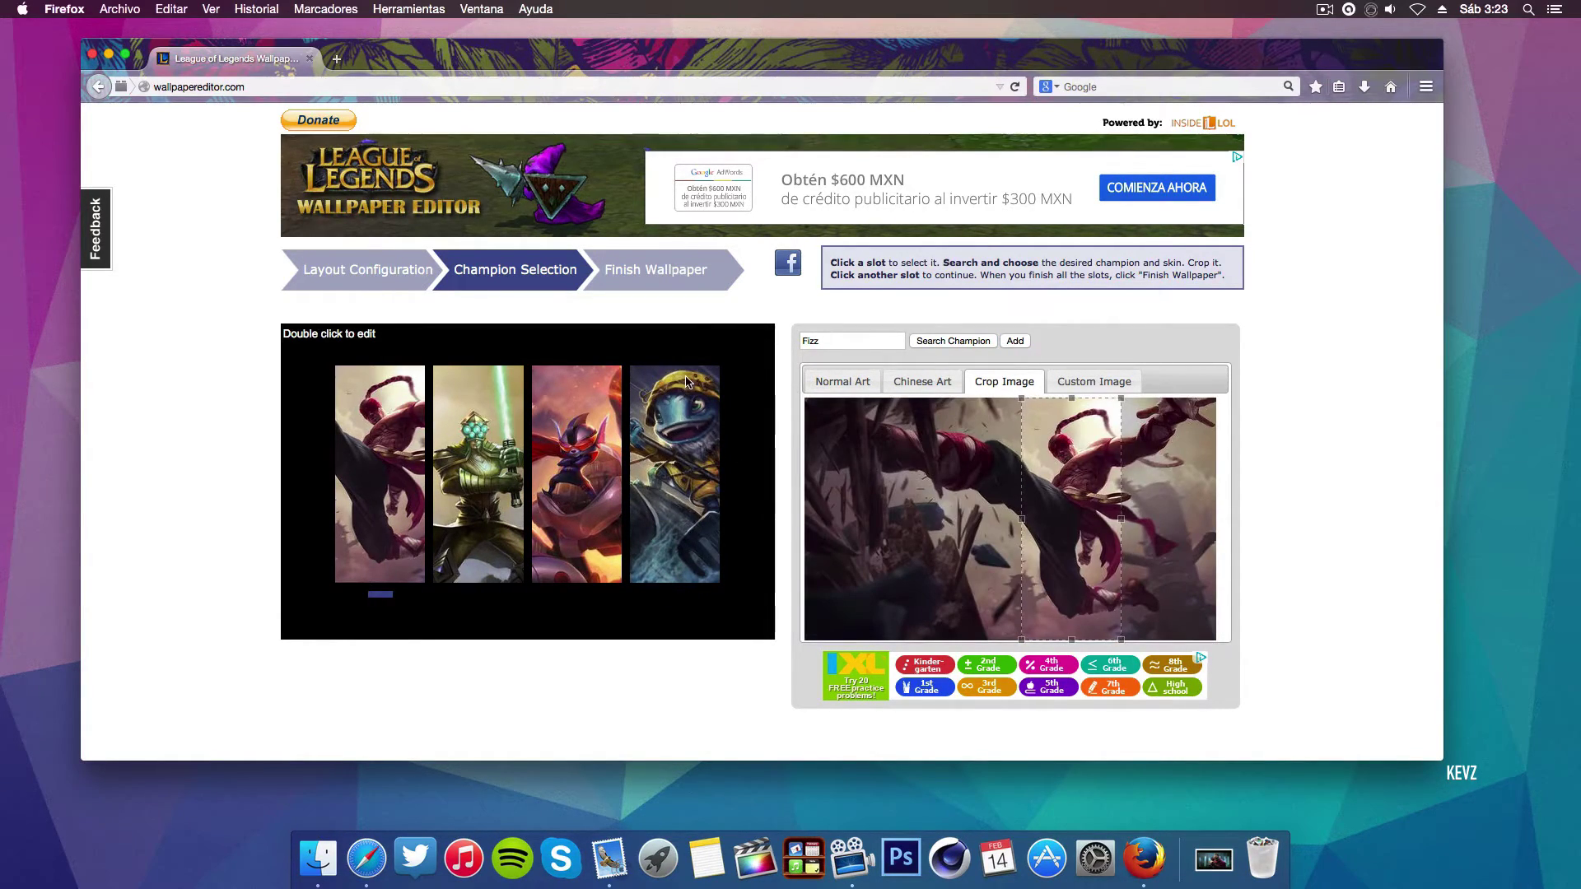
click(656, 273)
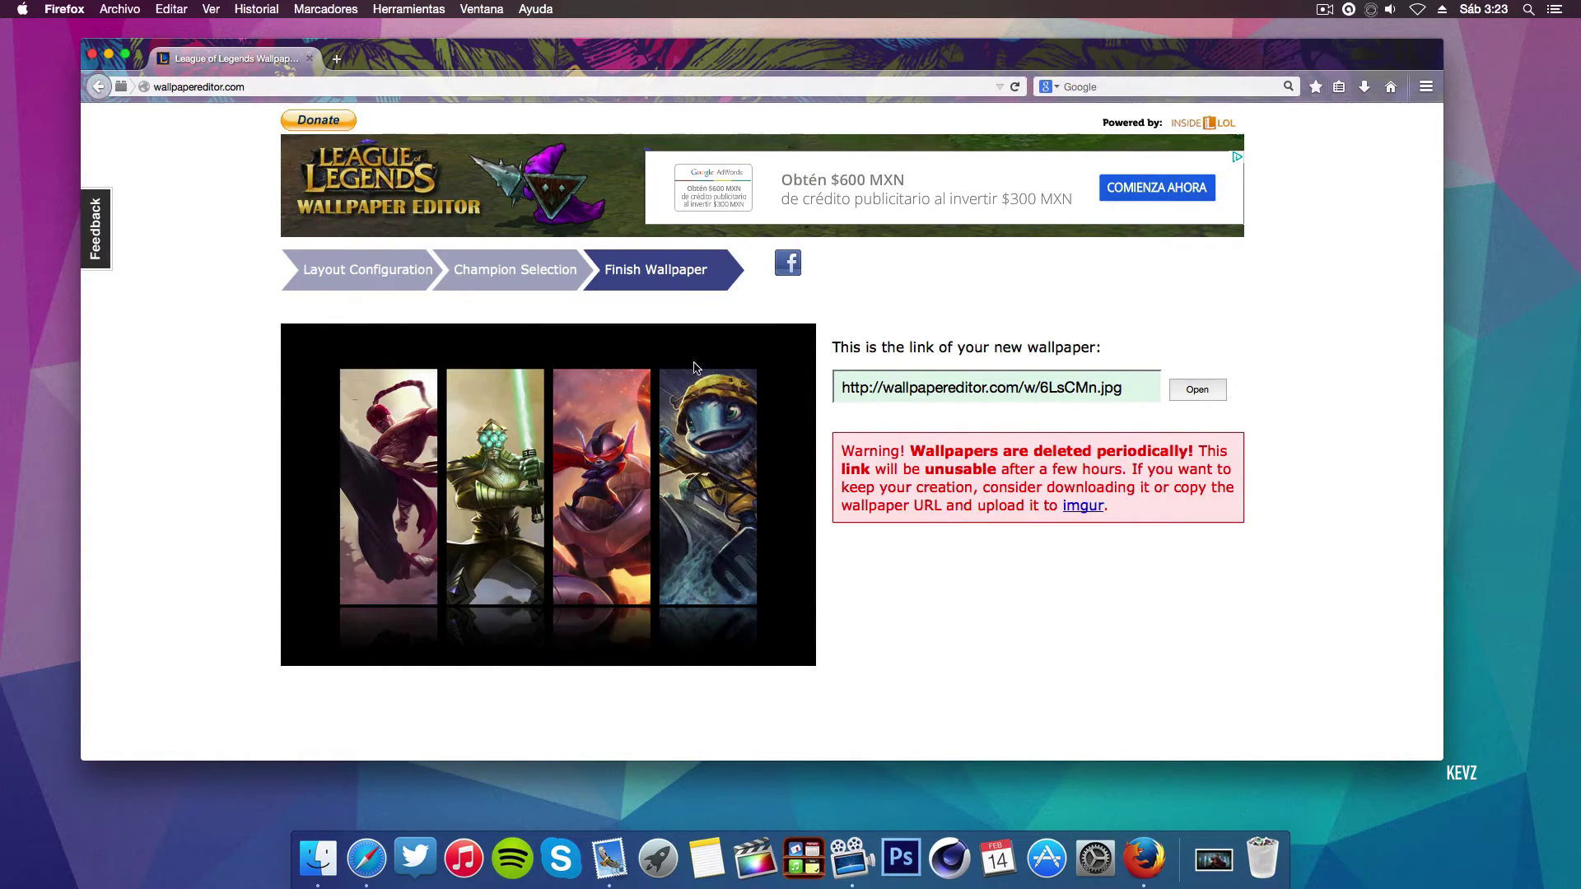
click(1095, 385)
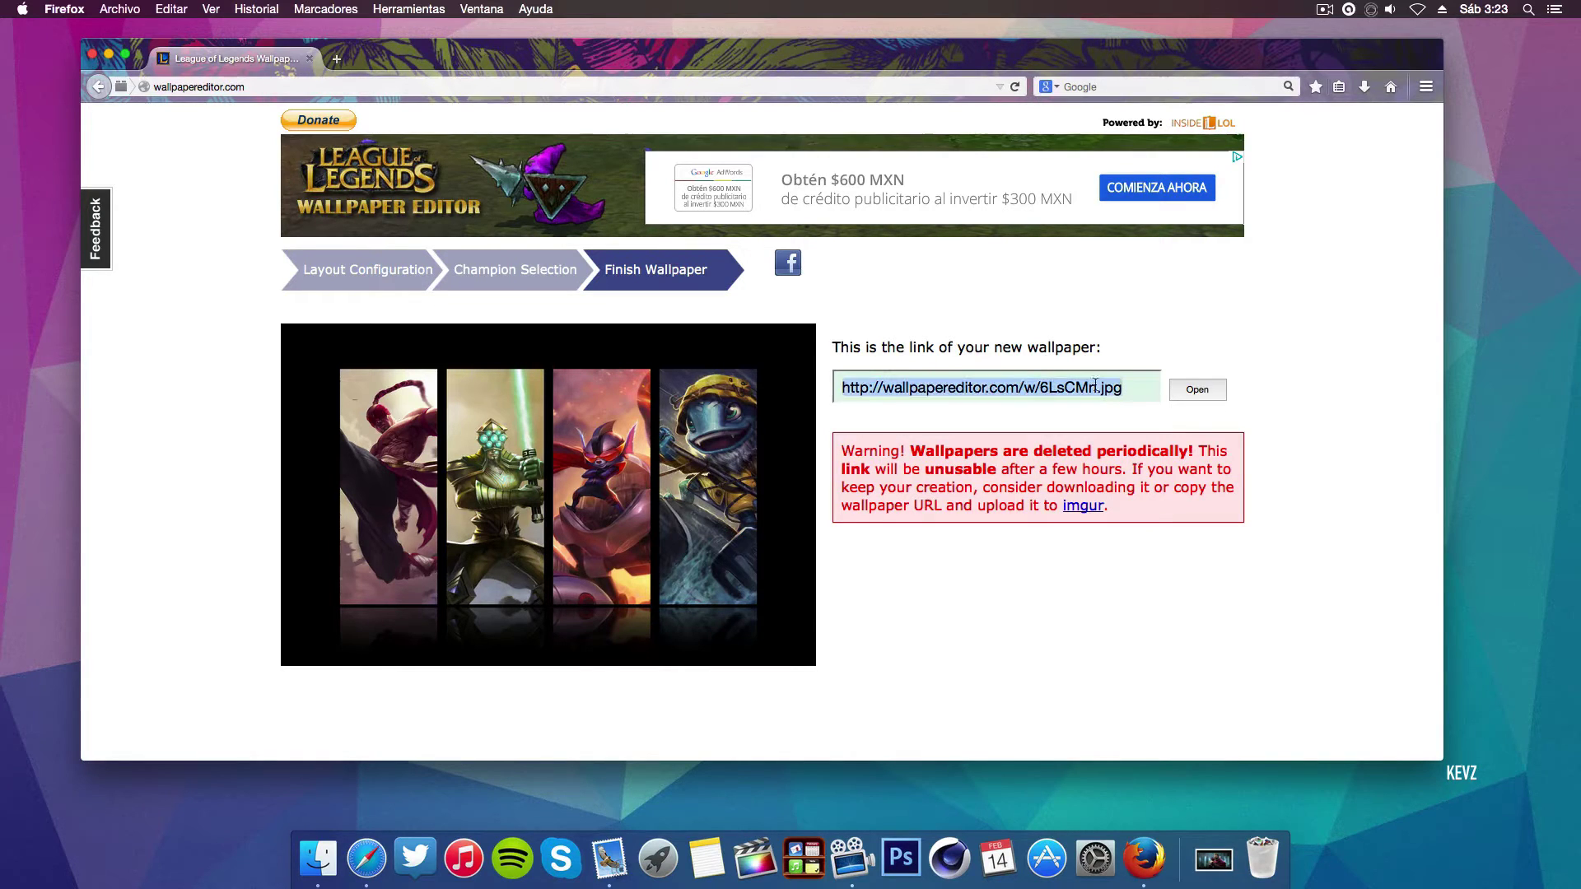
- Open the finished wallpaper image at full size in a new Firefox tab
click(1197, 390)
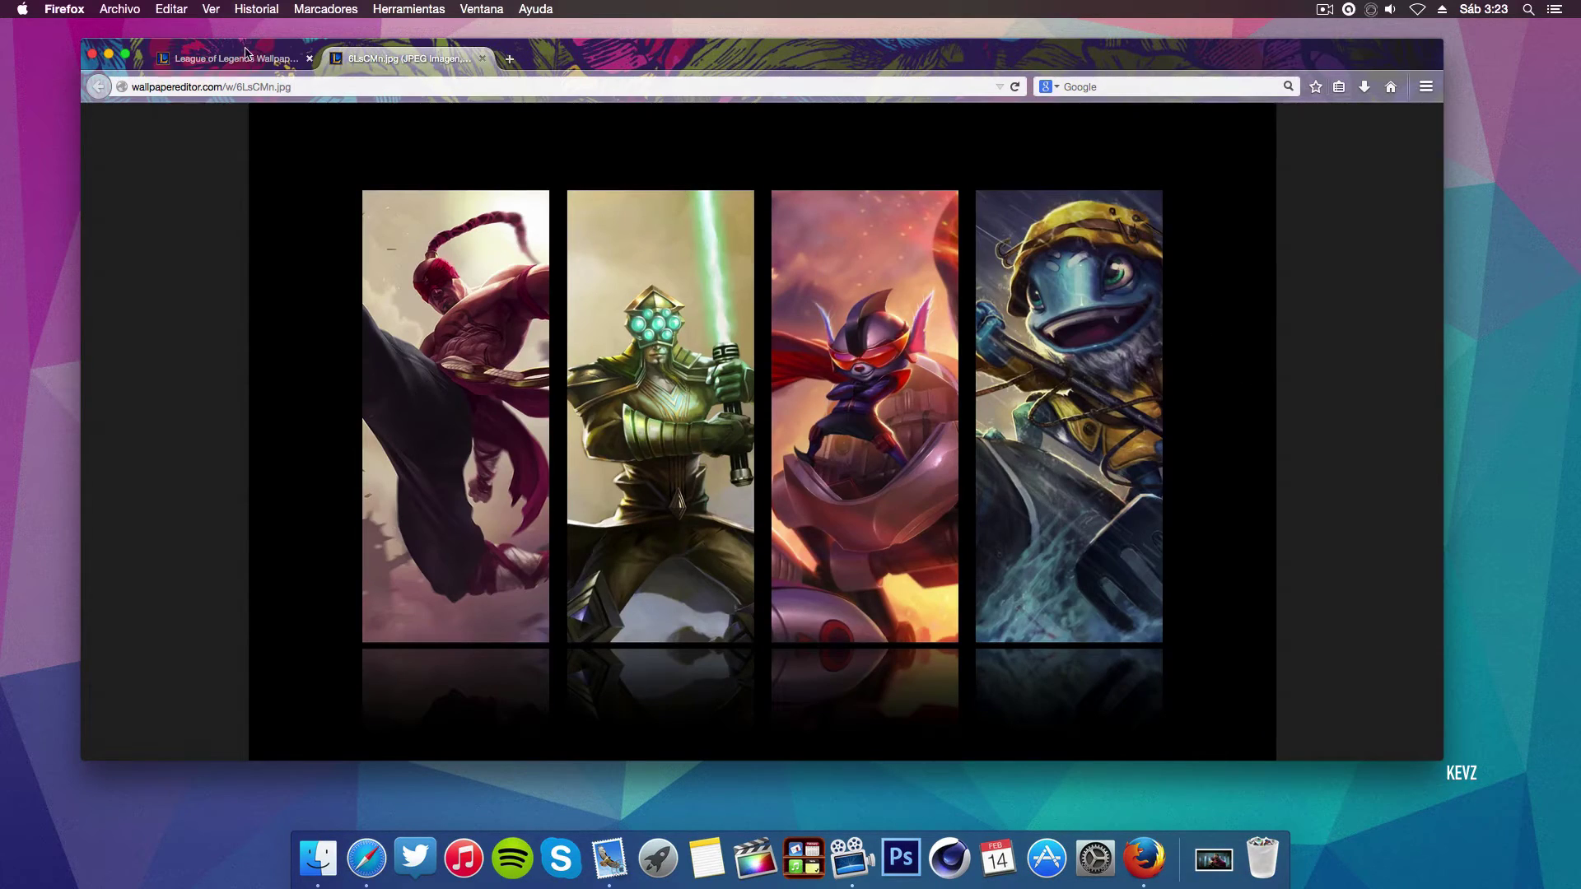
click(627, 354)
scroll(821, 417, down, 5)
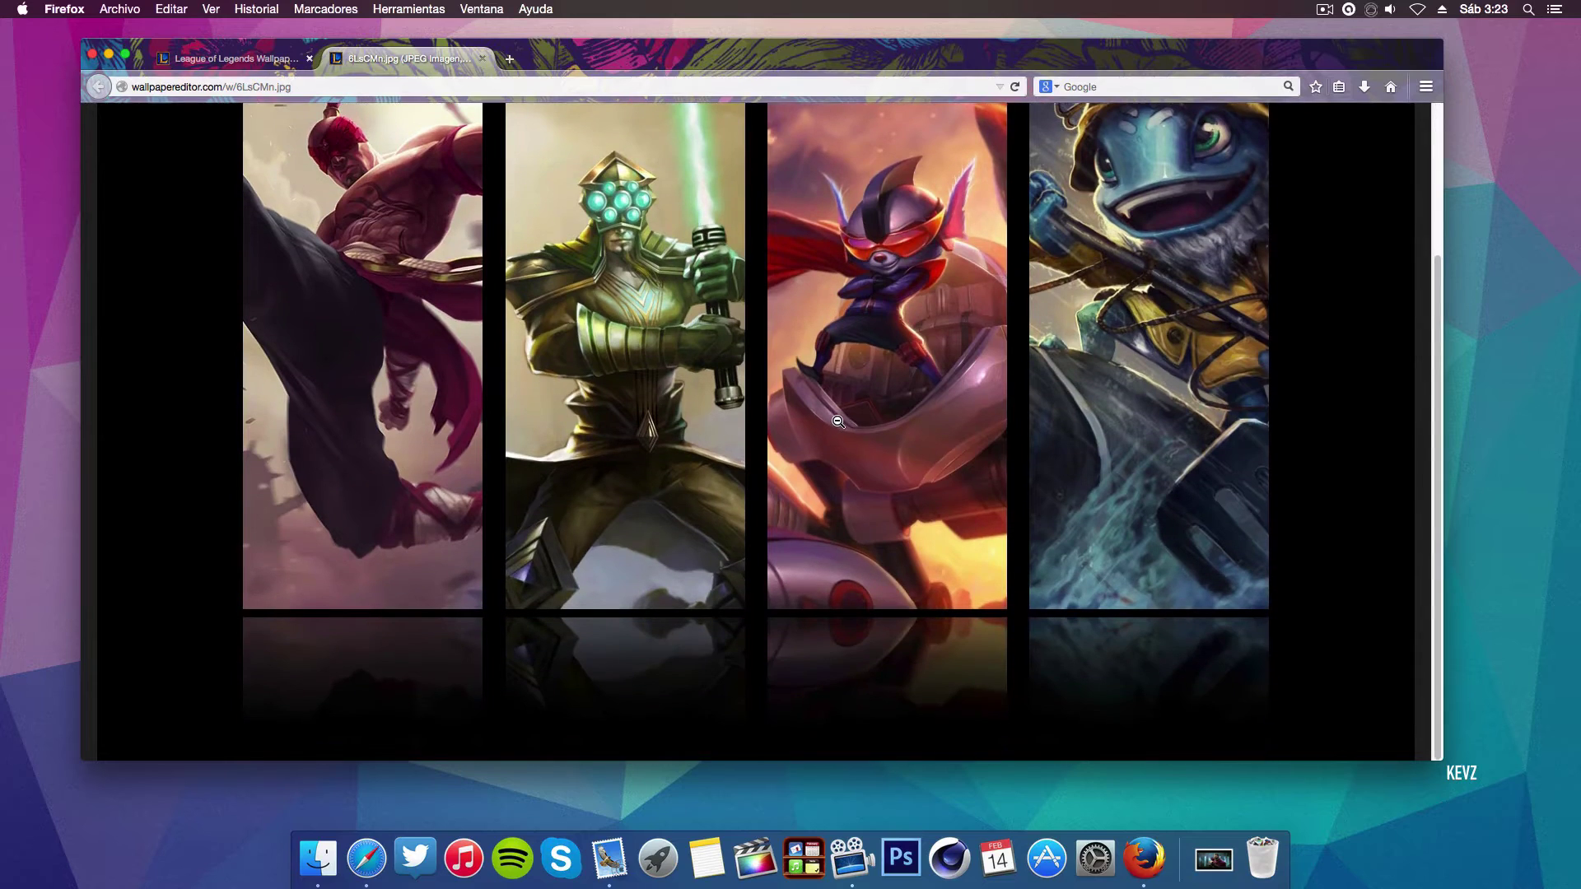
- Save the image as 6LsCMn.jpg to Escritorio (the desktop) and minimise Firefox
right_click(823, 412)
click(980, 466)
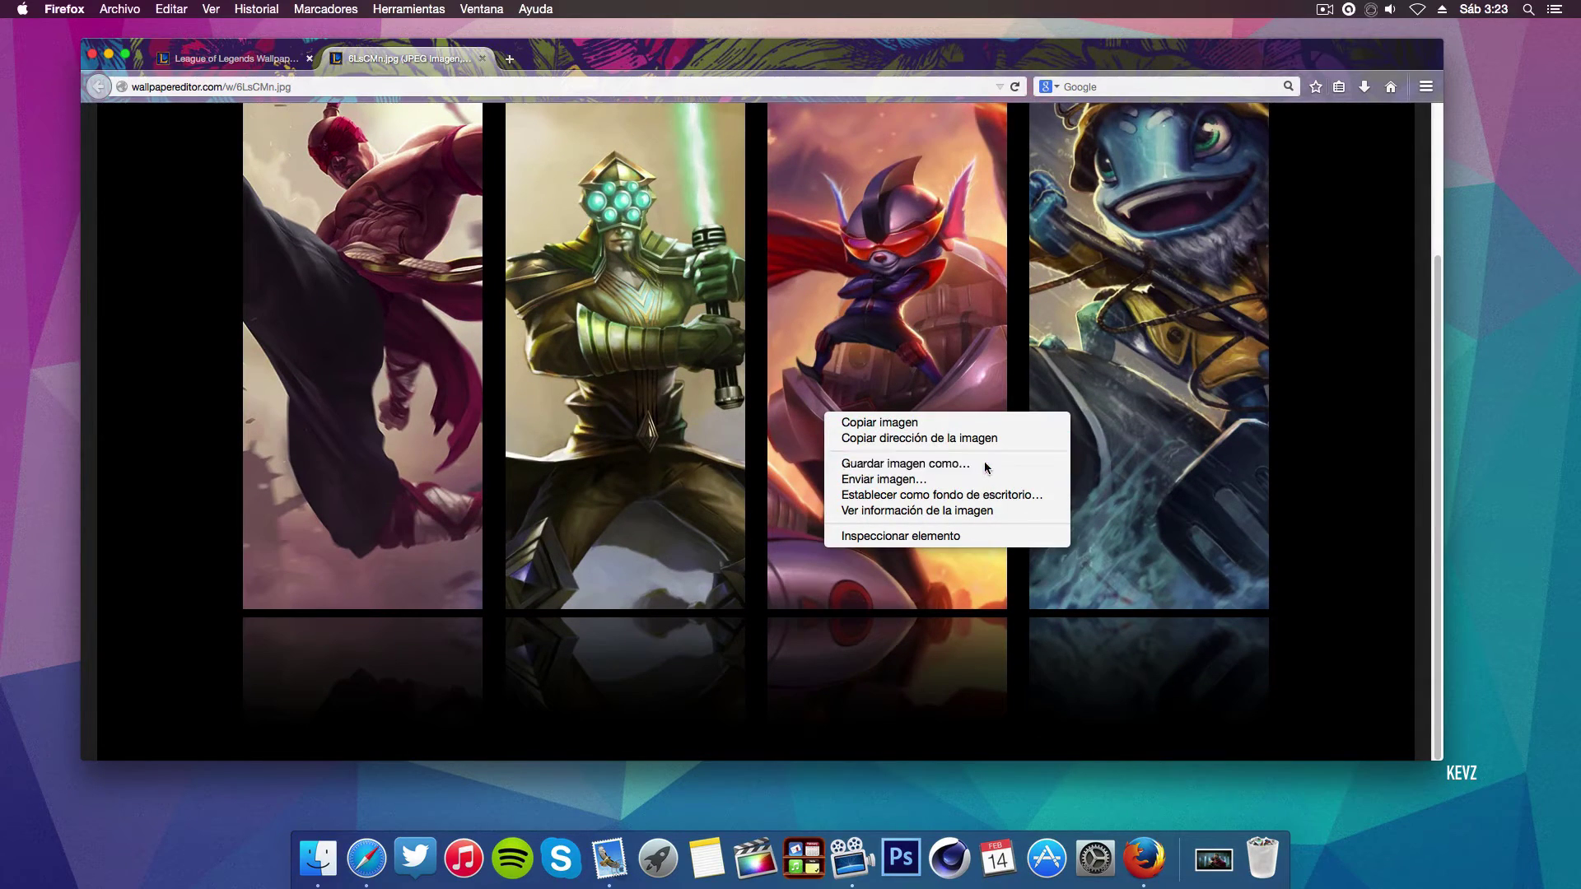
click(790, 272)
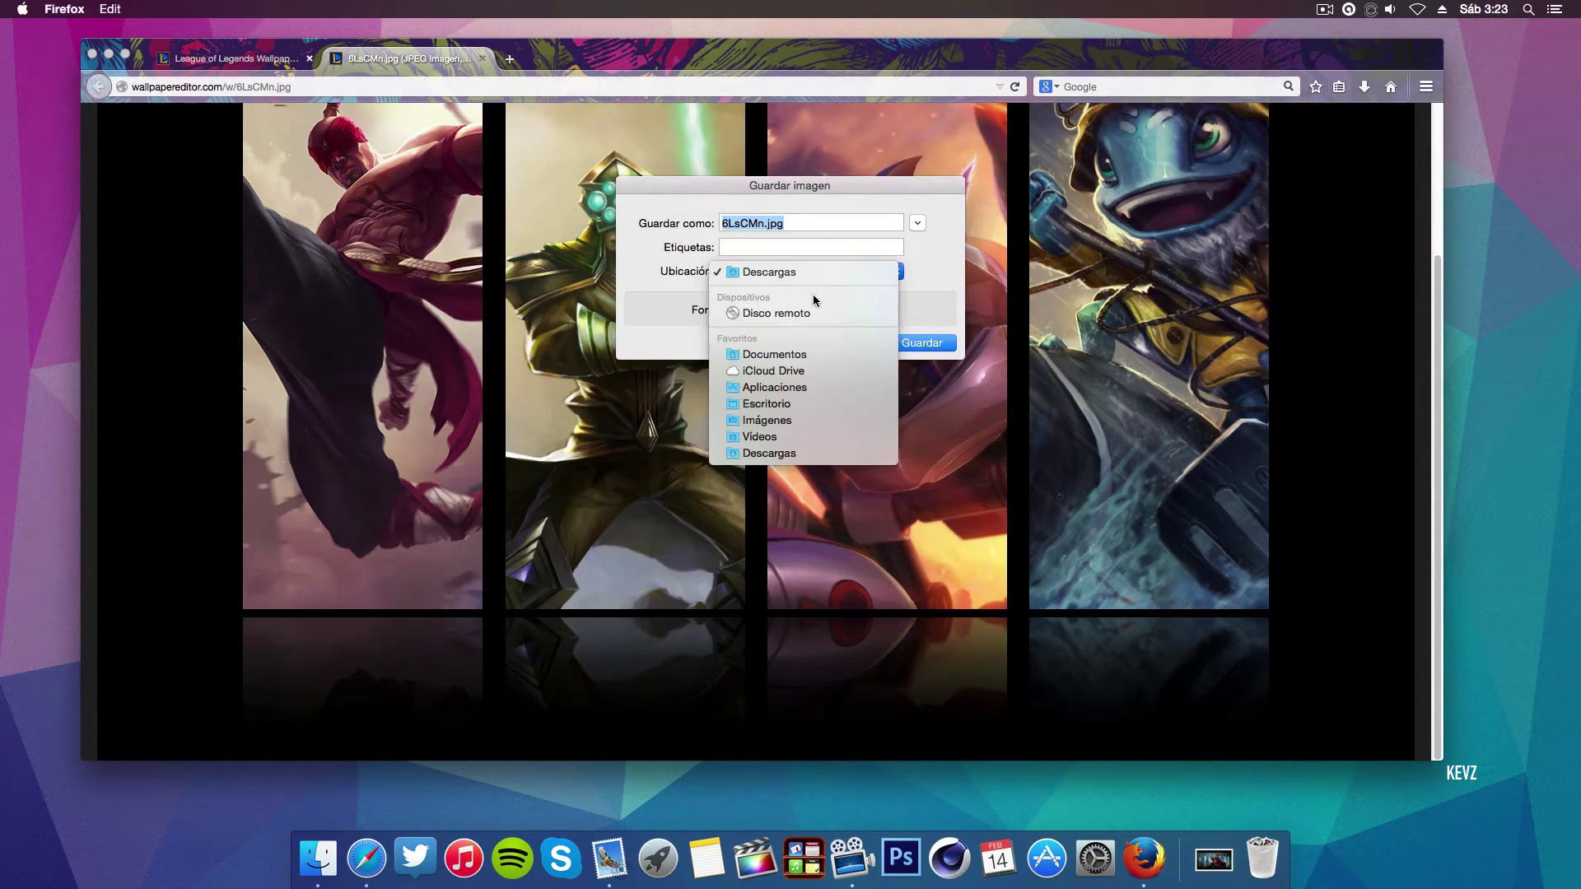
click(789, 409)
click(923, 343)
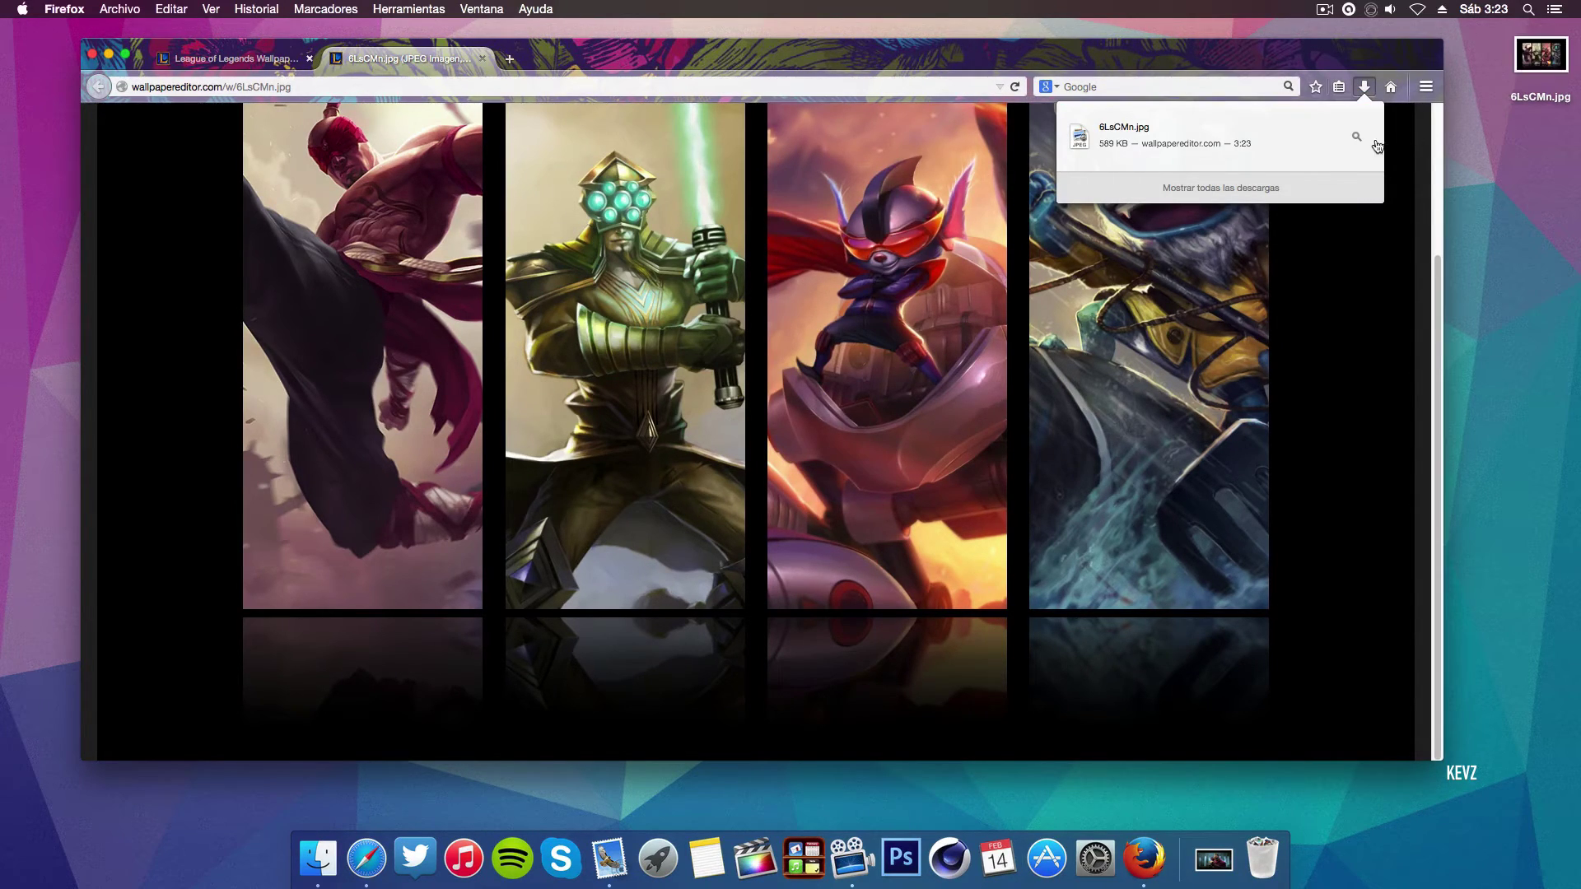
click(108, 56)
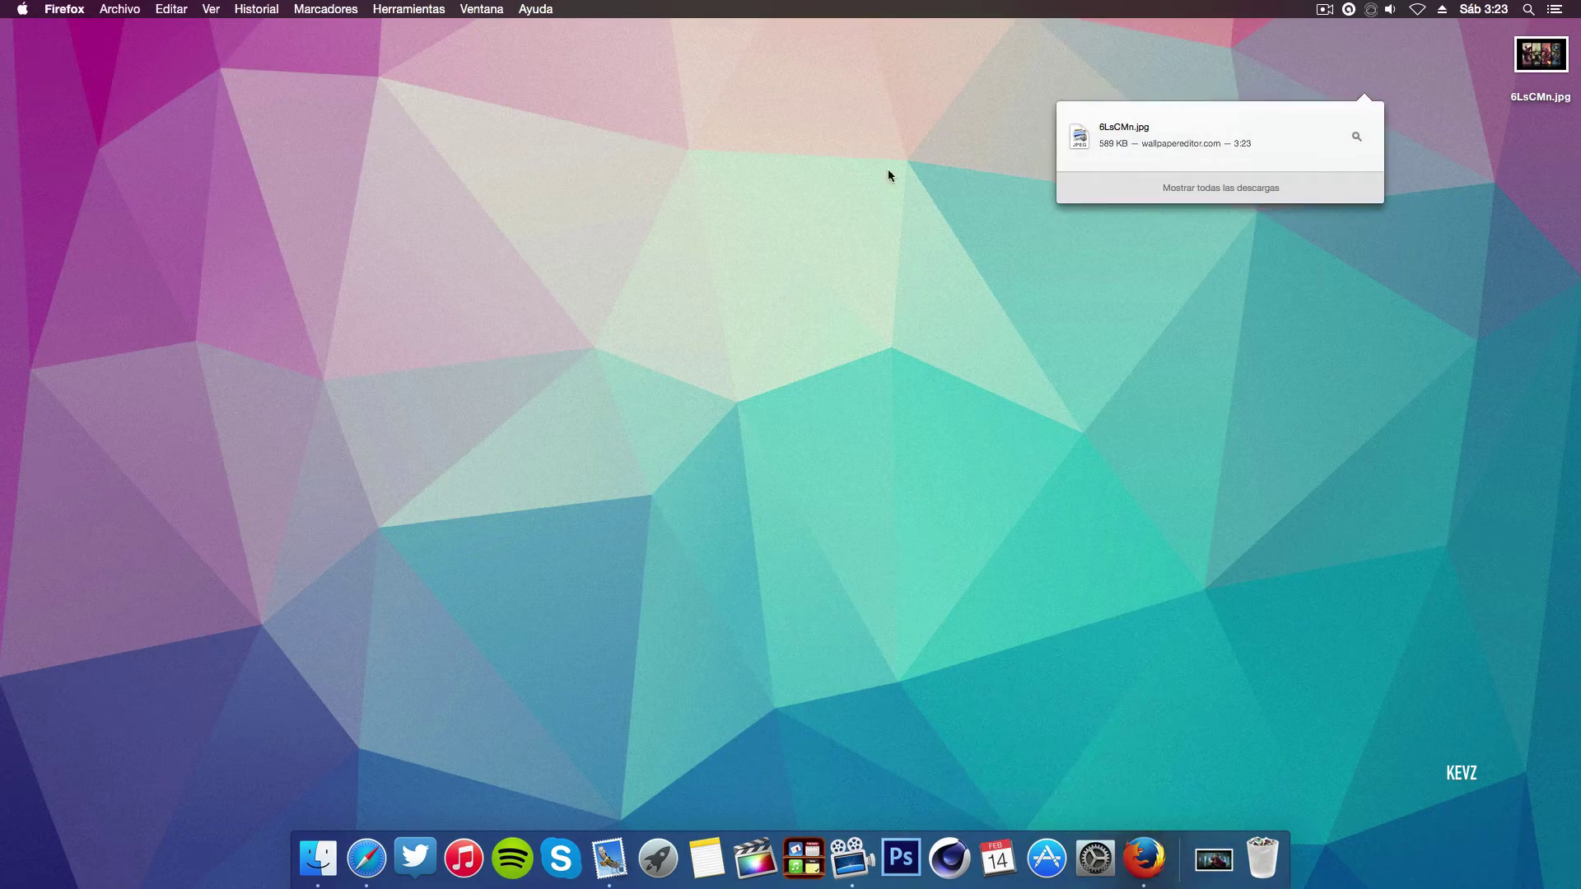
- Set 6LsCMn.jpg as the desktop picture with Servicios > Establecer como imagen del escritorio
right_click(1541, 55)
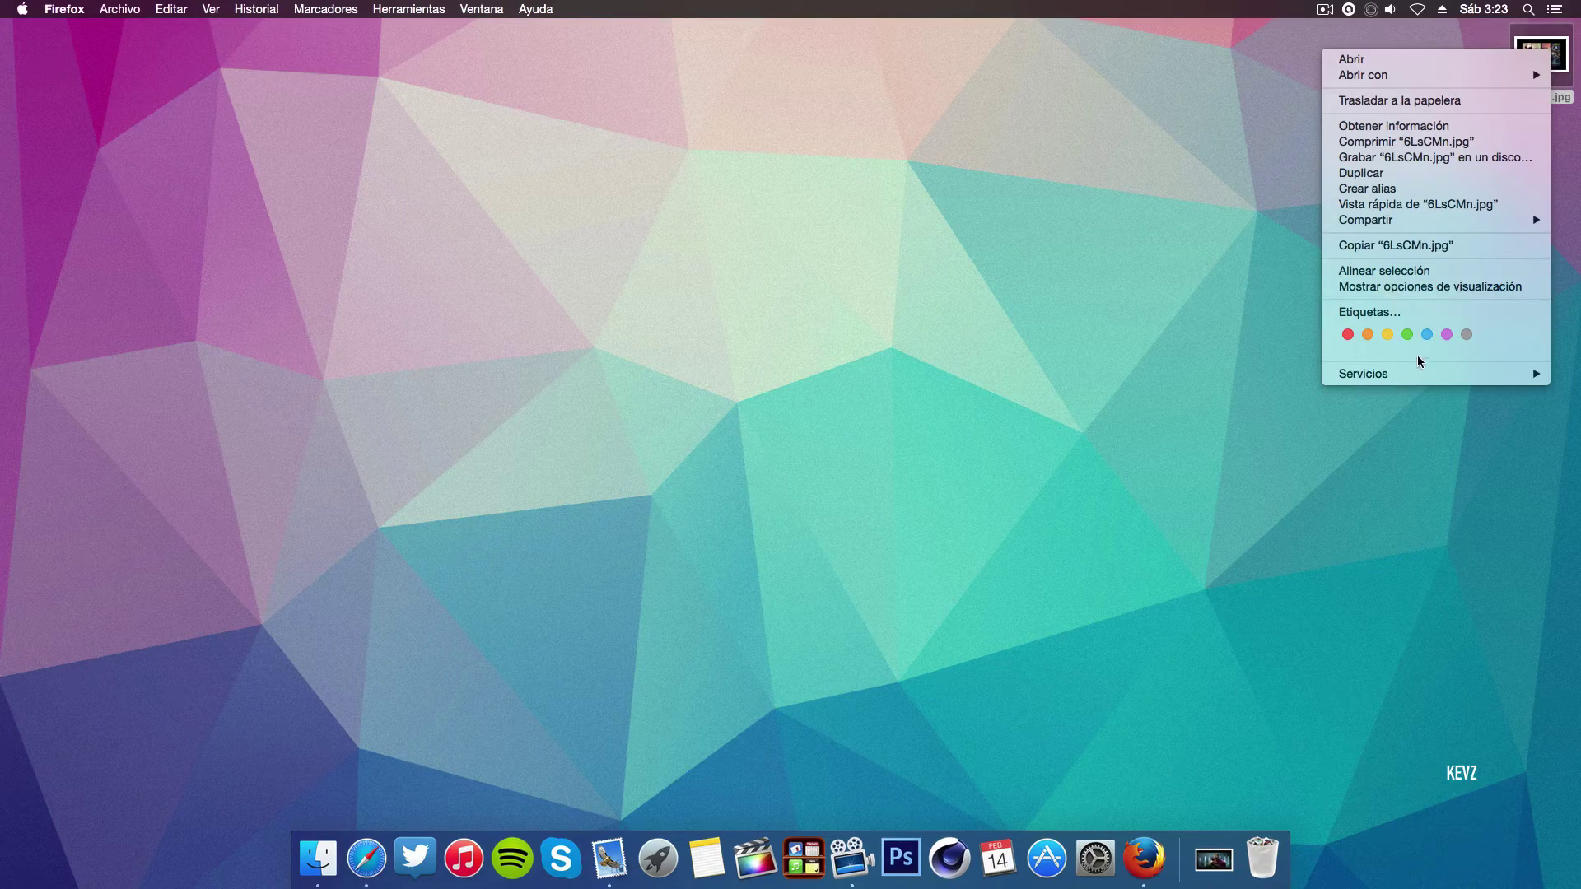
mouse_move(1433, 374)
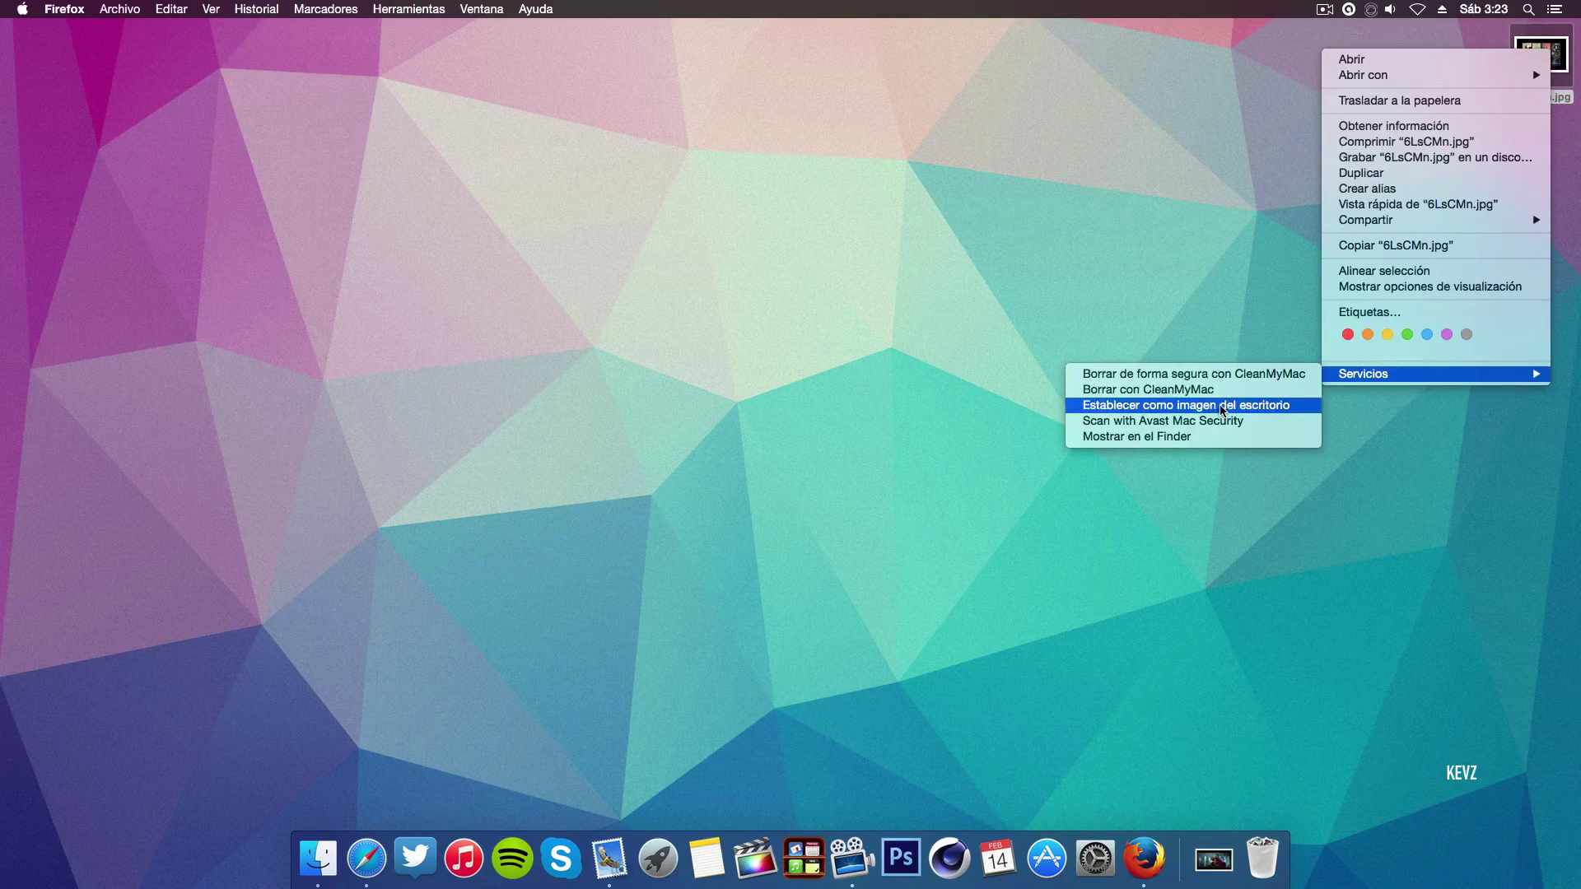
click(1223, 407)
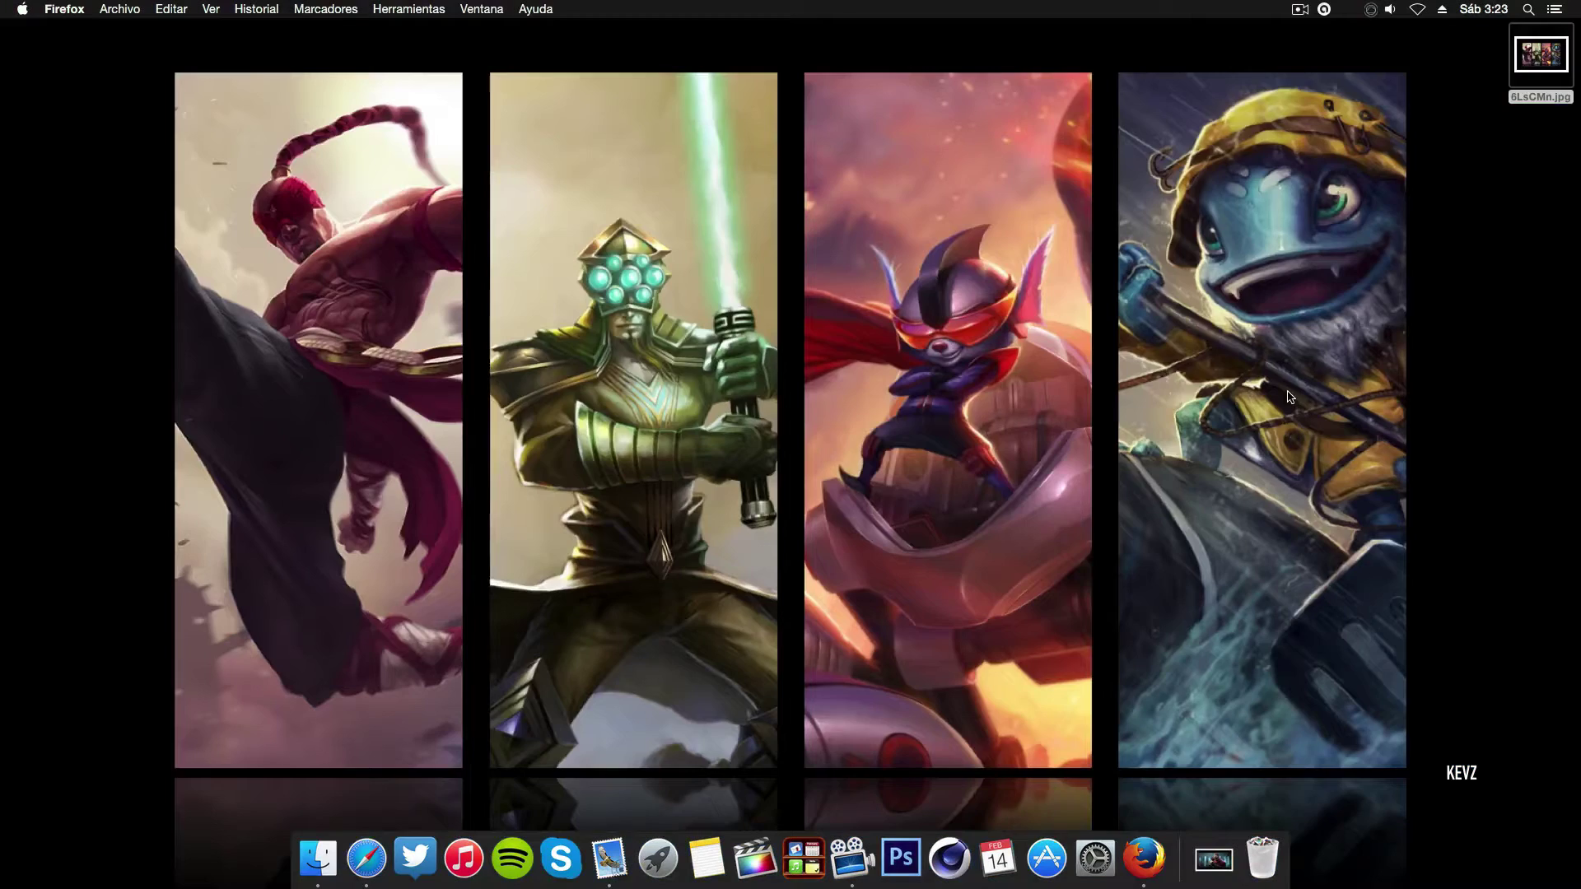
click(1283, 391)
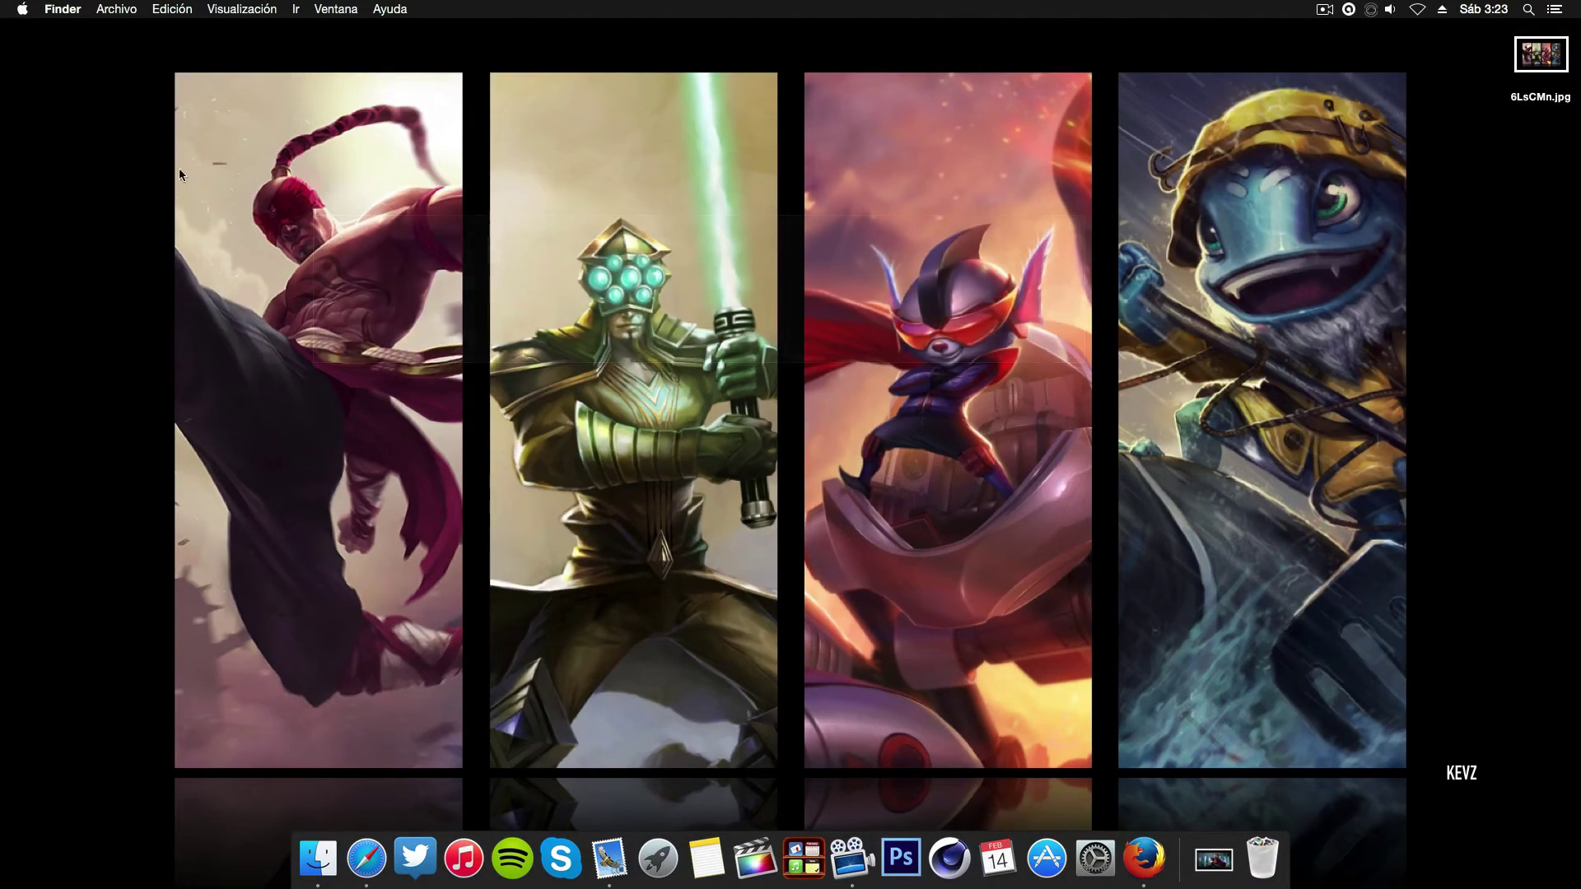
drag(161, 128, 1268, 338)
drag(1462, 378, 202, 221)
click(1324, 11)
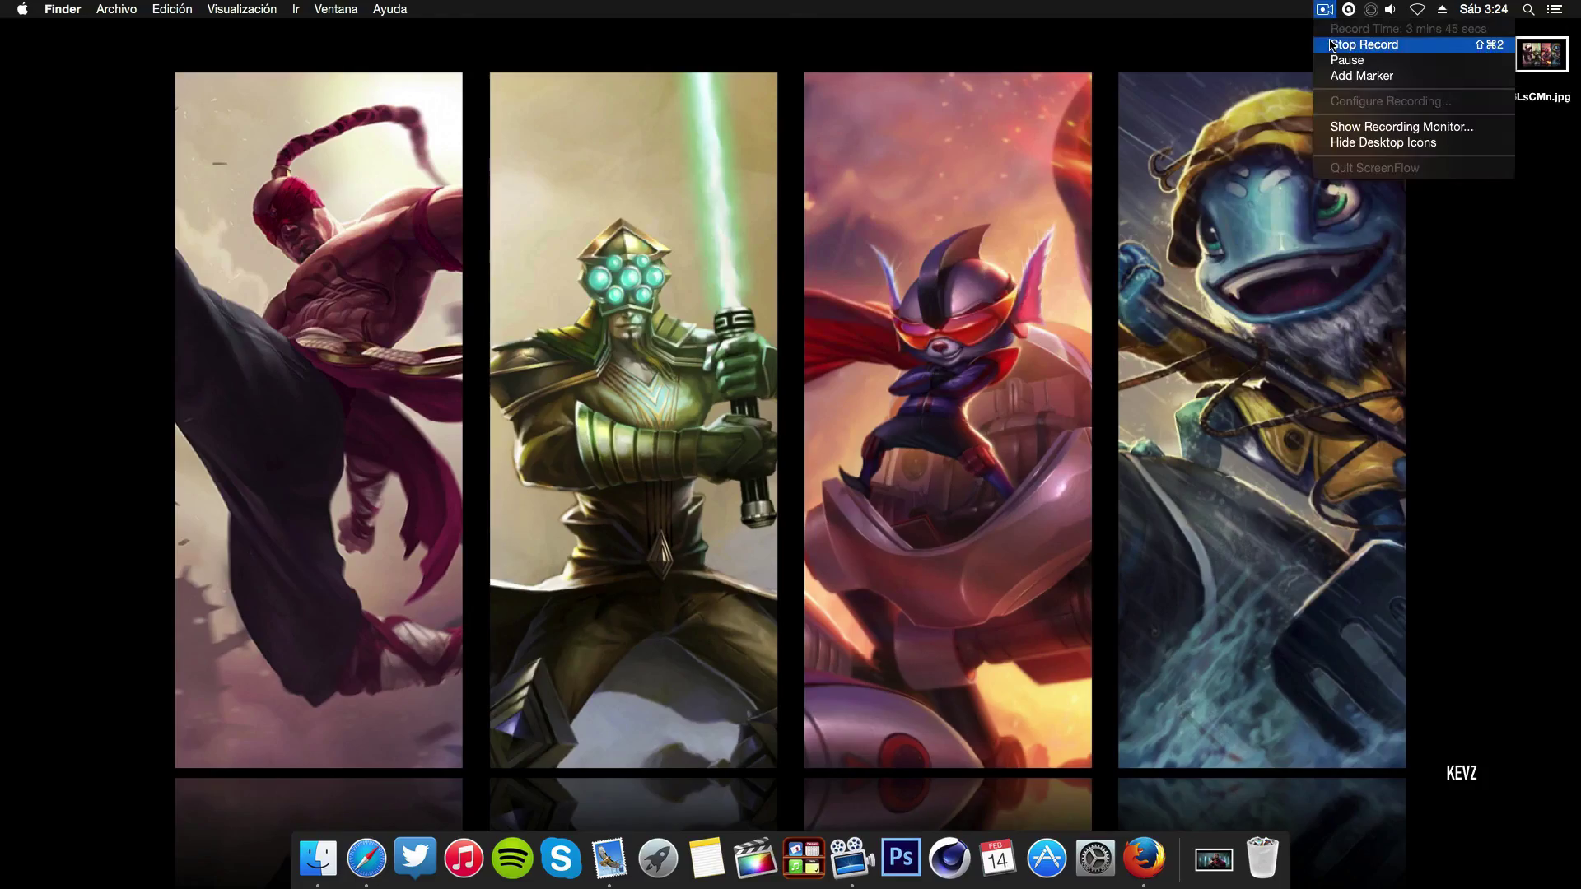